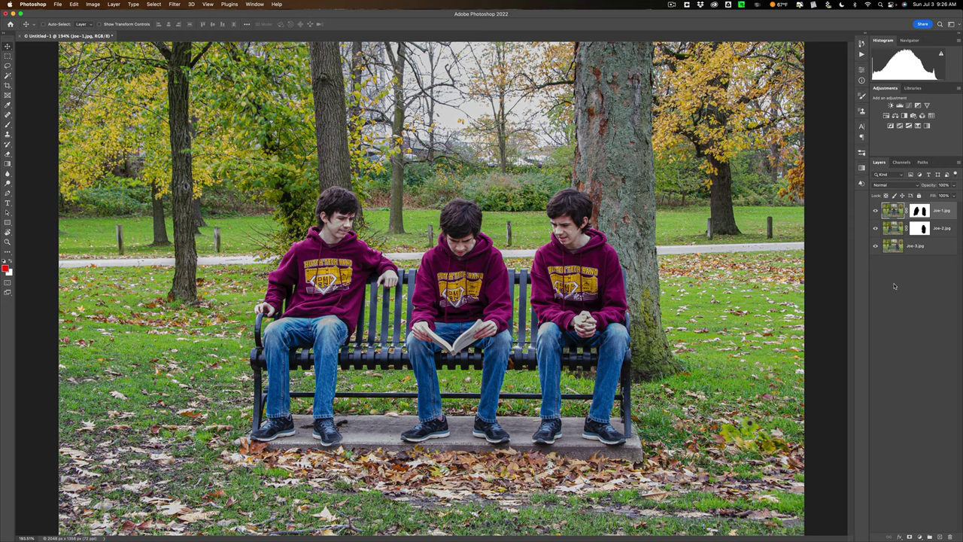
- Disable both layer masks and hide Joe-1 and Joe-2 so only the right-end boy shows
{"action": "key", "text": "super+z"}
{"action": "key", "text": "super+z"}
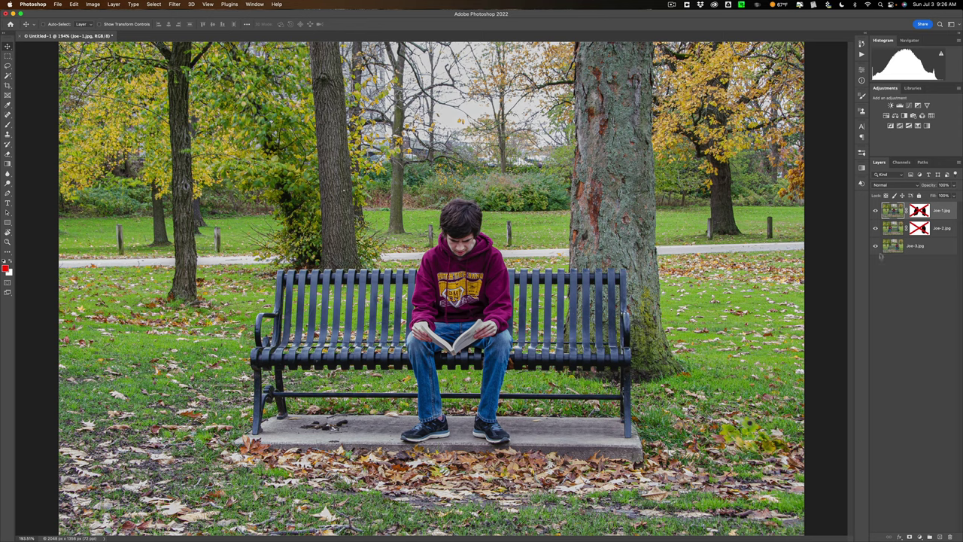
{"action": "left_click", "coordinate": [874, 211]}
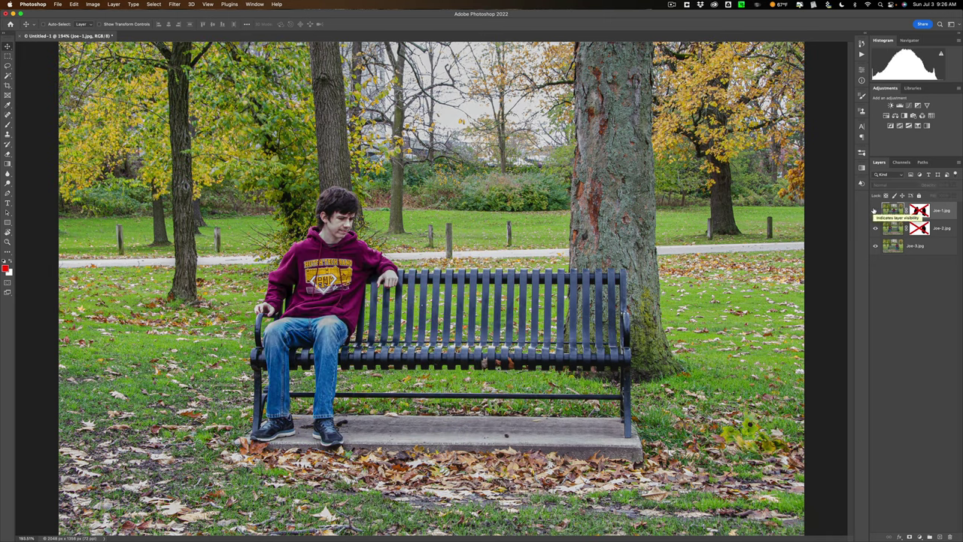
{"action": "left_click", "coordinate": [875, 228]}
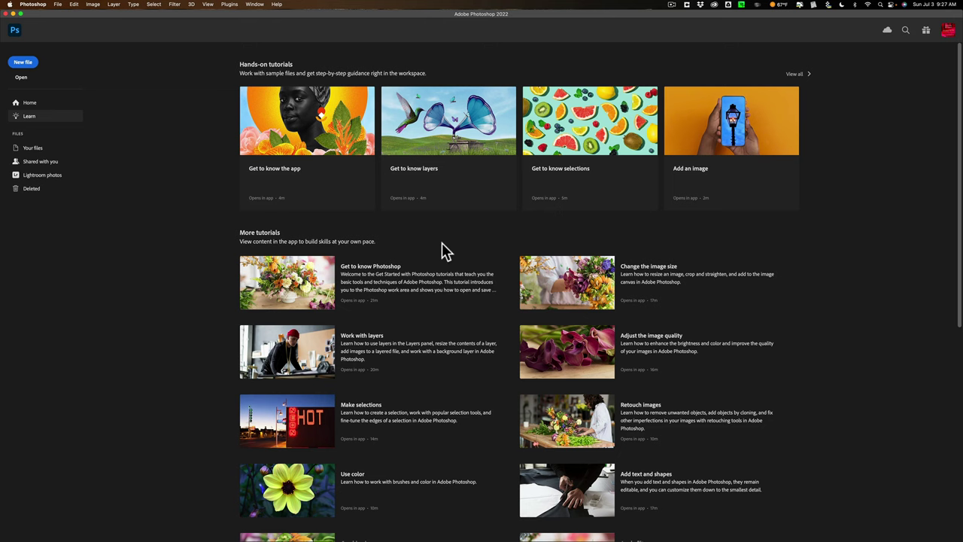
- Add Joe-1.jpg, Joe-2.jpg and Joe-3.jpg to Load Files into Stack with Attempt to Automatically Align enabled
{"action": "left_click", "coordinate": [60, 7]}
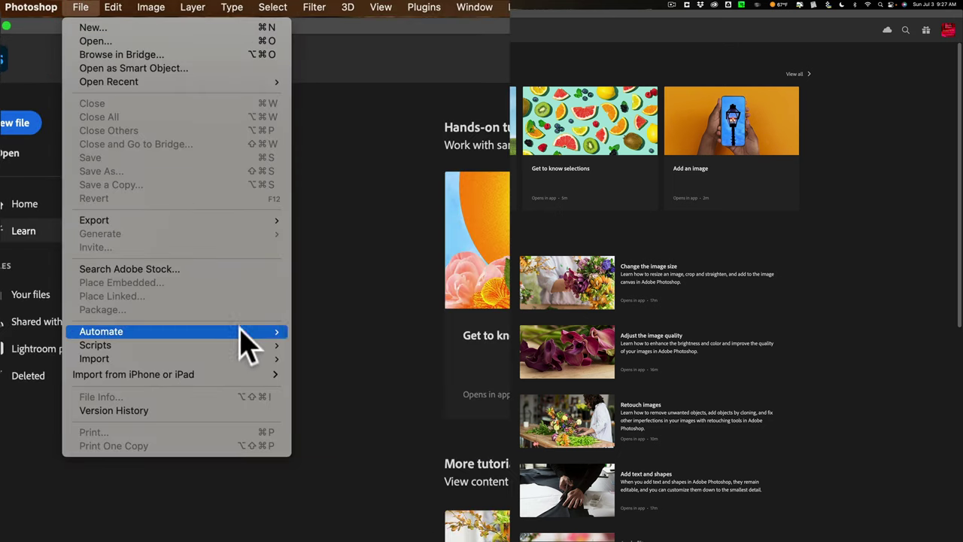
{"action": "mouse_move", "coordinate": [259, 352]}
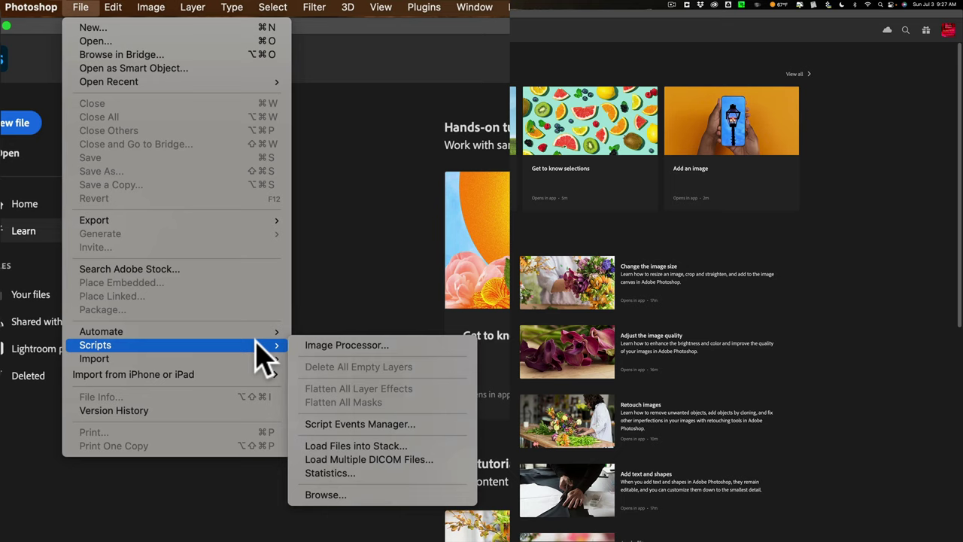
{"action": "left_click", "coordinate": [425, 446]}
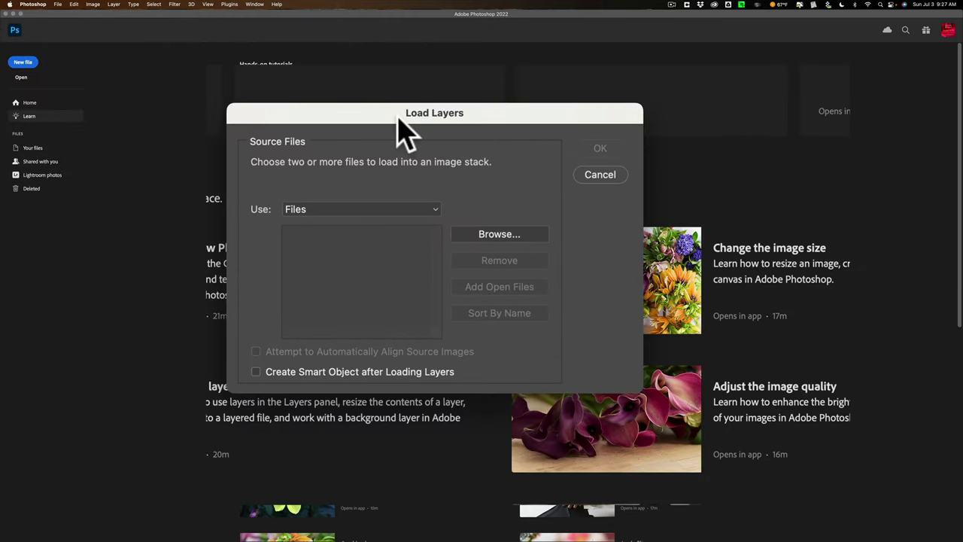
{"action": "left_click", "coordinate": [501, 240]}
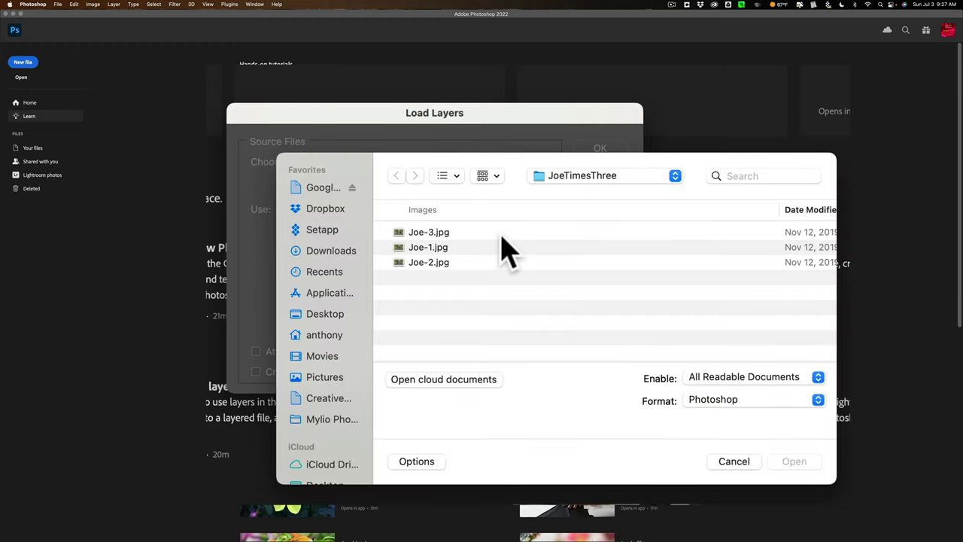
{"action": "left_click", "coordinate": [436, 235]}
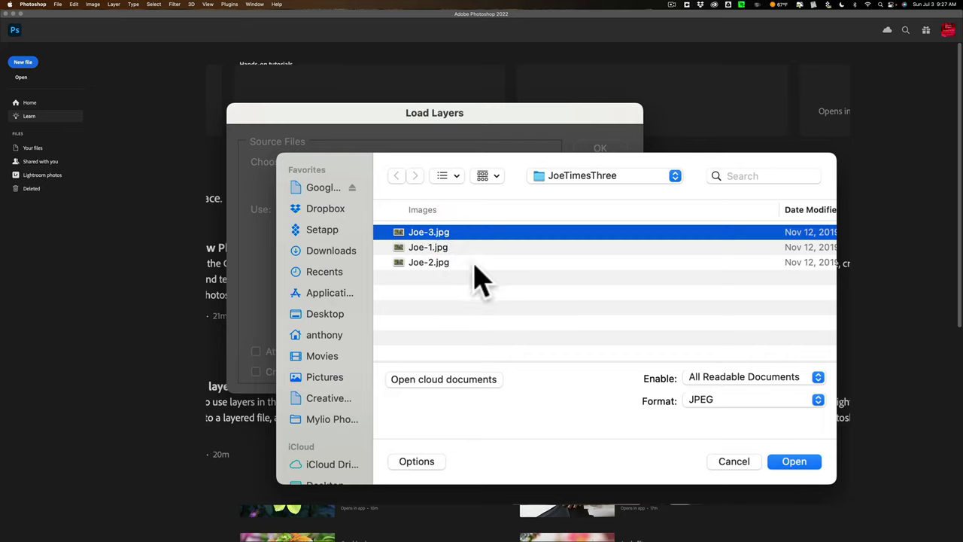
{"action": "left_click", "coordinate": [466, 262], "text": "shift"}
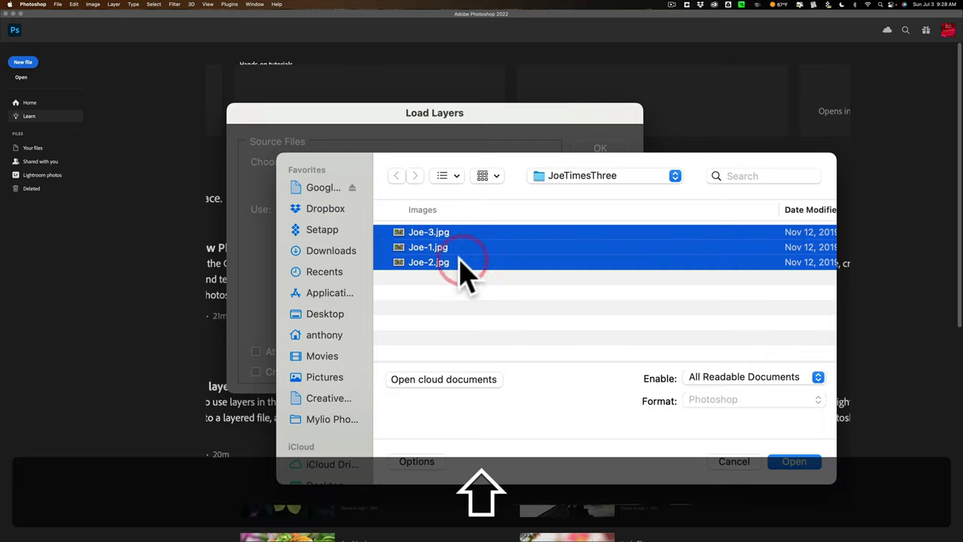
{"action": "left_click", "coordinate": [792, 460]}
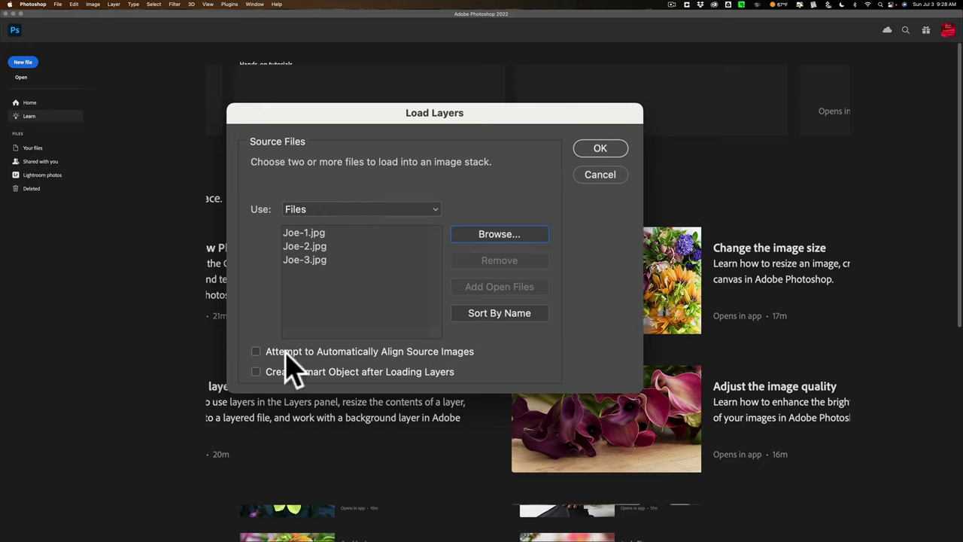
{"action": "left_click", "coordinate": [256, 351]}
- Create the aligned stack, fit it on screen, and make Joe-3, Joe-2 and Joe-1 all visible
{"action": "left_click", "coordinate": [600, 149]}
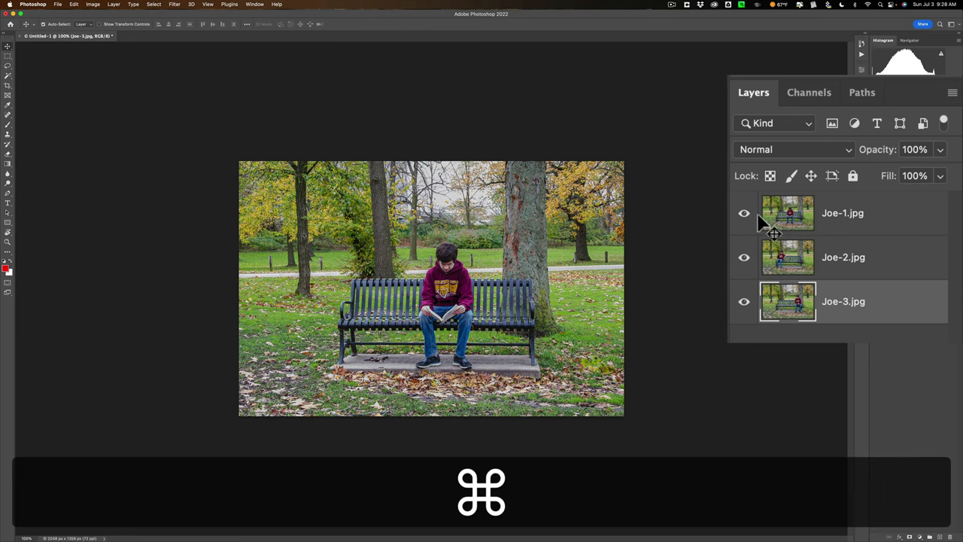
{"action": "key", "text": "super+0"}
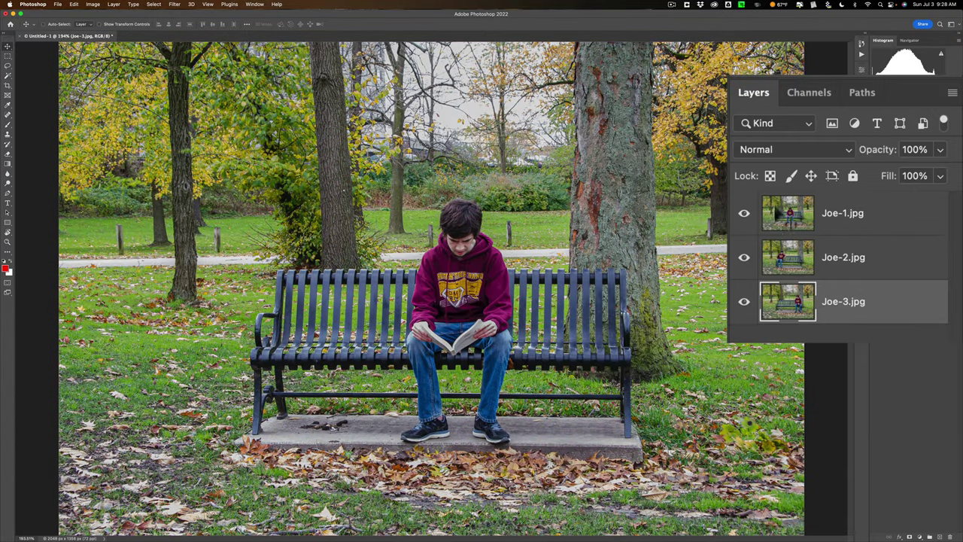
{"action": "left_click", "coordinate": [743, 302], "text": "alt"}
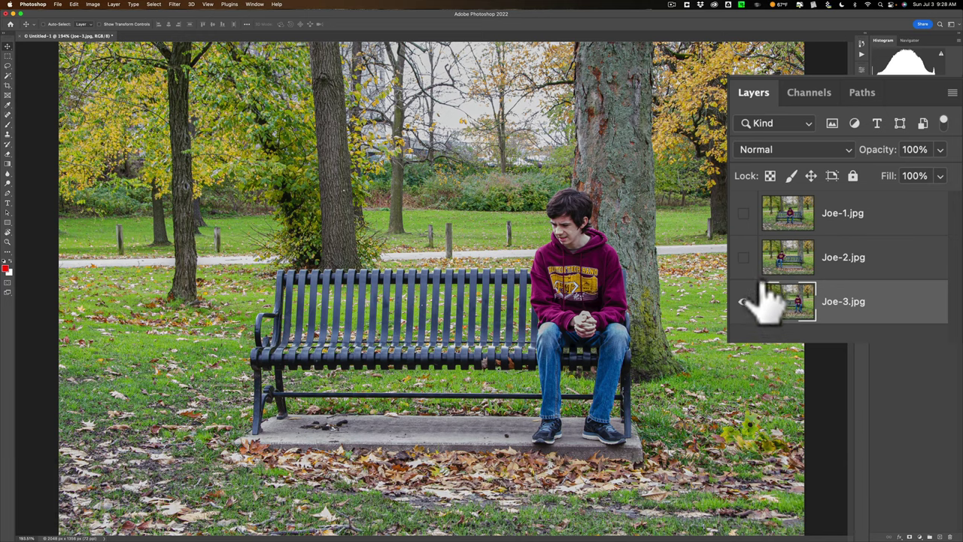
{"action": "left_click", "coordinate": [745, 257]}
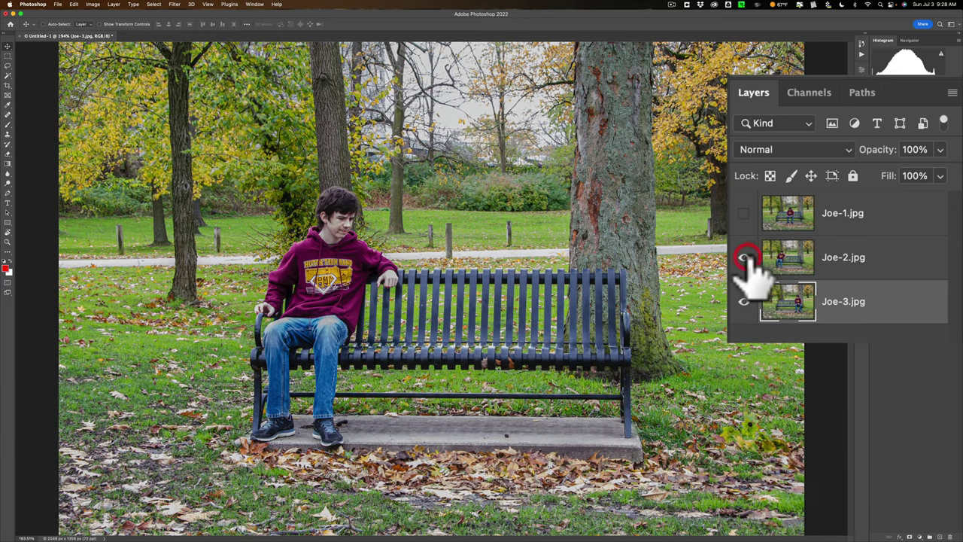
{"action": "left_click", "coordinate": [745, 214]}
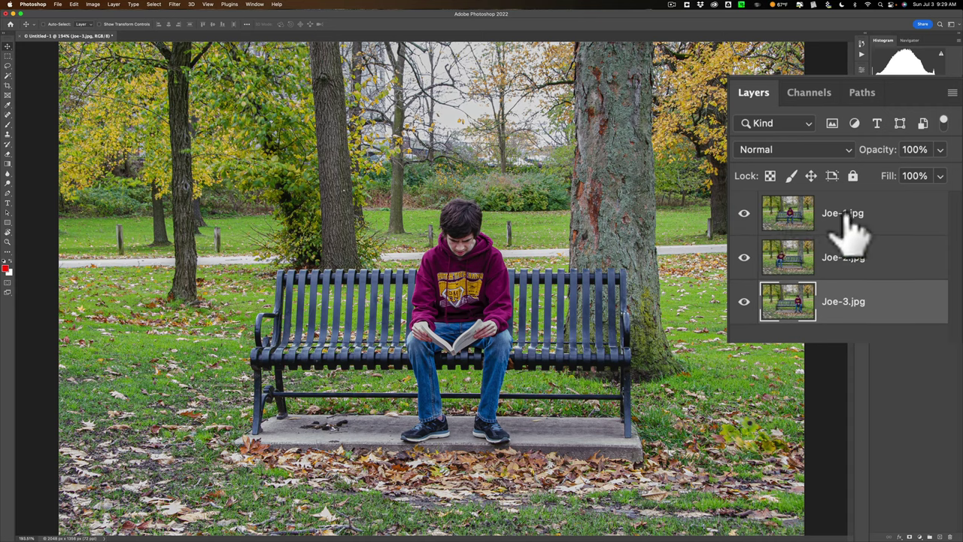
- Select the Joe-1.jpg layer and hide it
{"action": "left_click", "coordinate": [873, 217]}
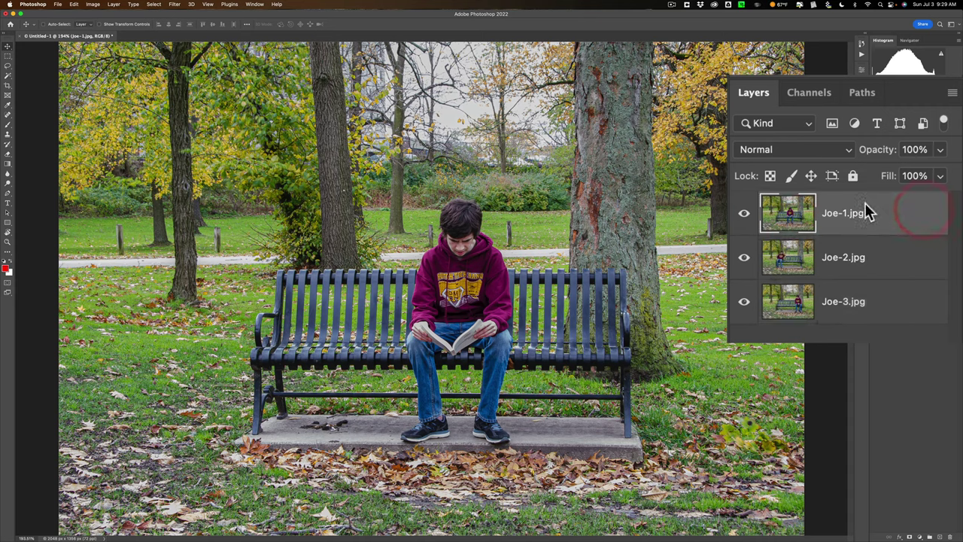
{"action": "left_click_drag", "start_coordinate": [902, 221], "coordinate": [880, 210]}
{"action": "left_click", "coordinate": [743, 214]}
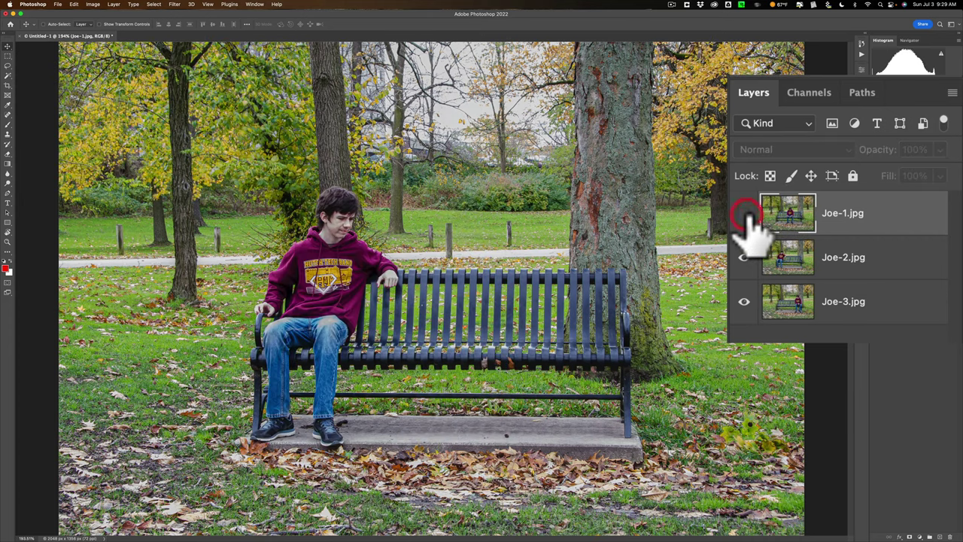
- Select Joe-2.jpg and toggle its visibility to compare it with Joe-3.jpg
{"action": "left_click", "coordinate": [876, 256]}
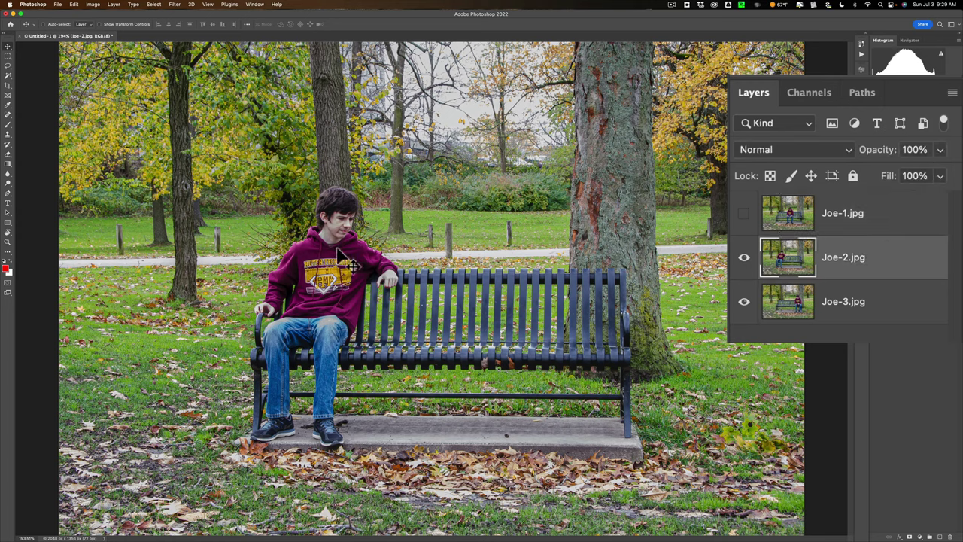
{"action": "left_click", "coordinate": [743, 258]}
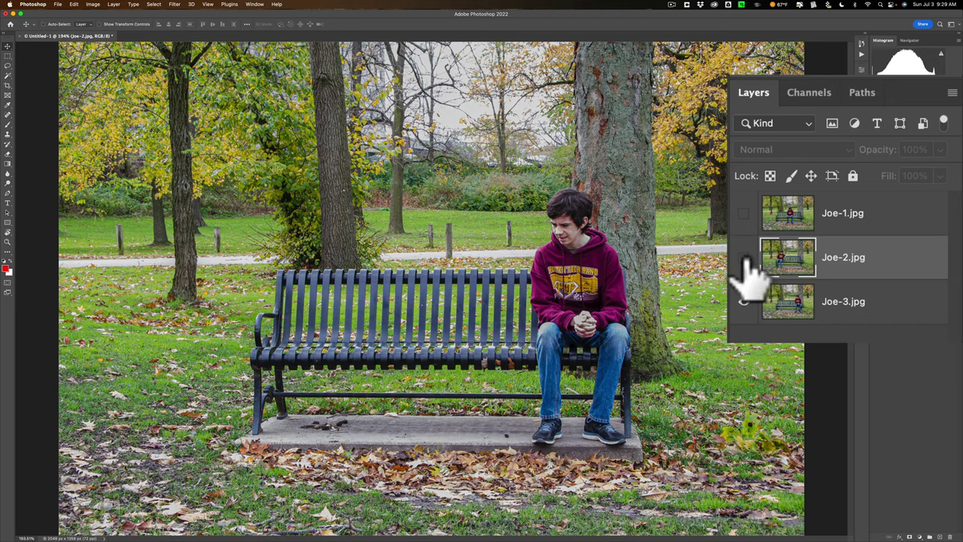
{"action": "left_click", "coordinate": [744, 258]}
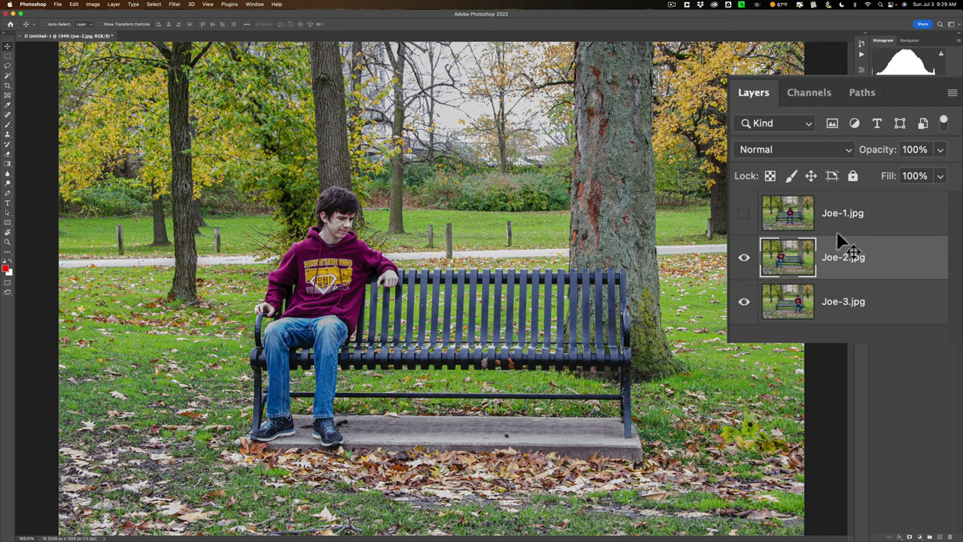
{"action": "left_click", "coordinate": [744, 257]}
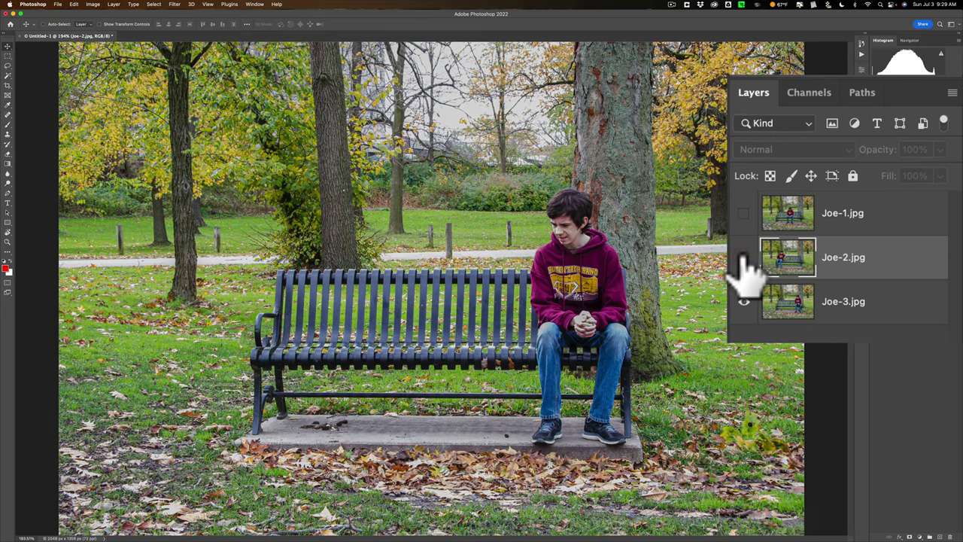
{"action": "left_click", "coordinate": [743, 257]}
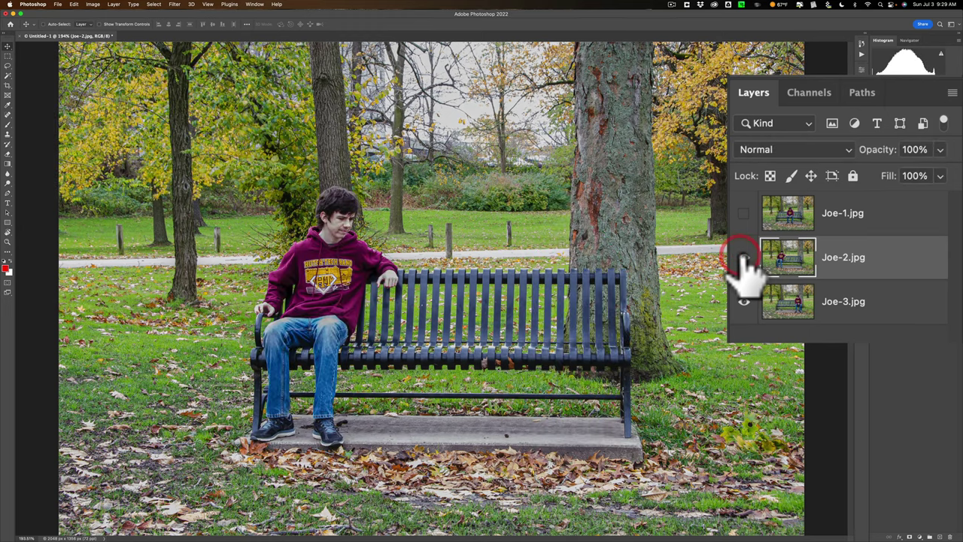
{"action": "left_click", "coordinate": [903, 256]}
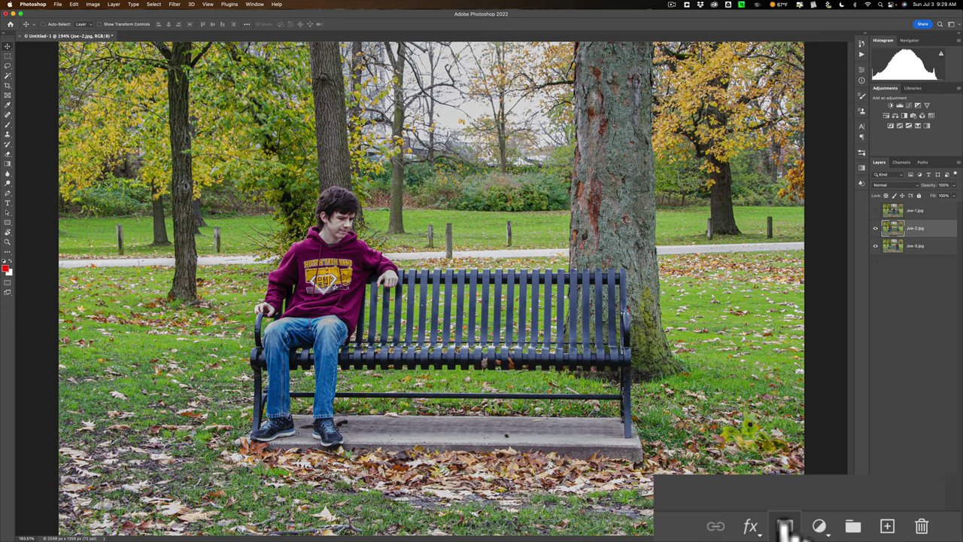
{"action": "left_click", "coordinate": [901, 536]}
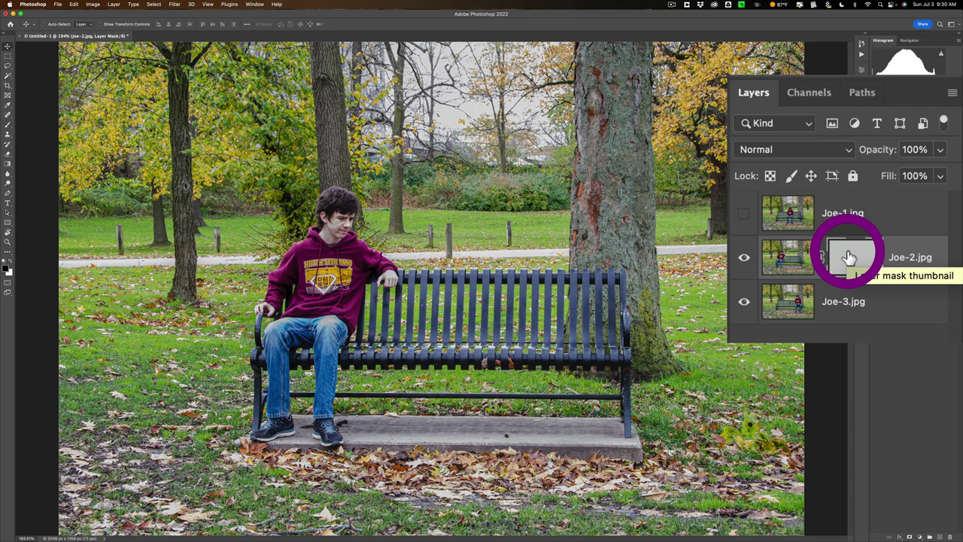
{"action": "left_click", "coordinate": [743, 257]}
{"action": "left_click", "coordinate": [742, 257]}
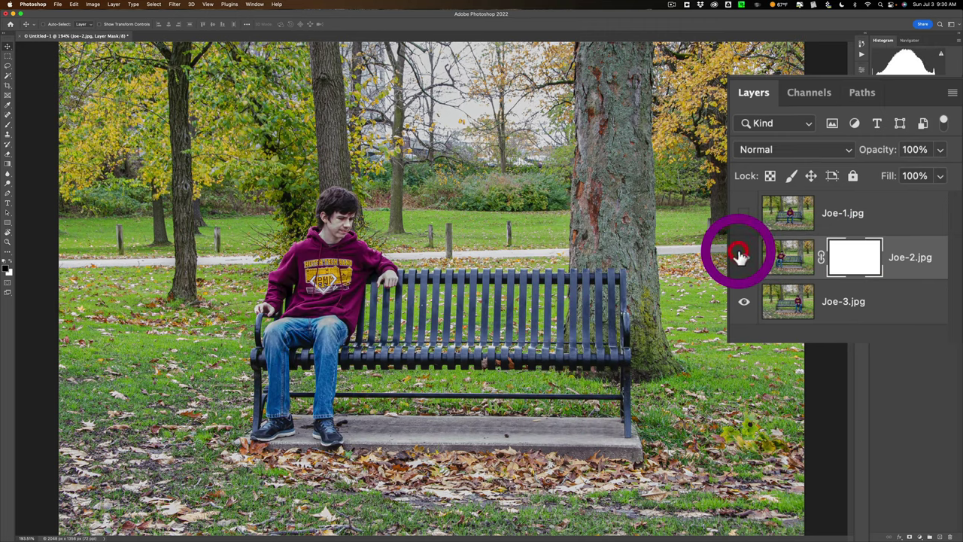
{"action": "left_click", "coordinate": [855, 259]}
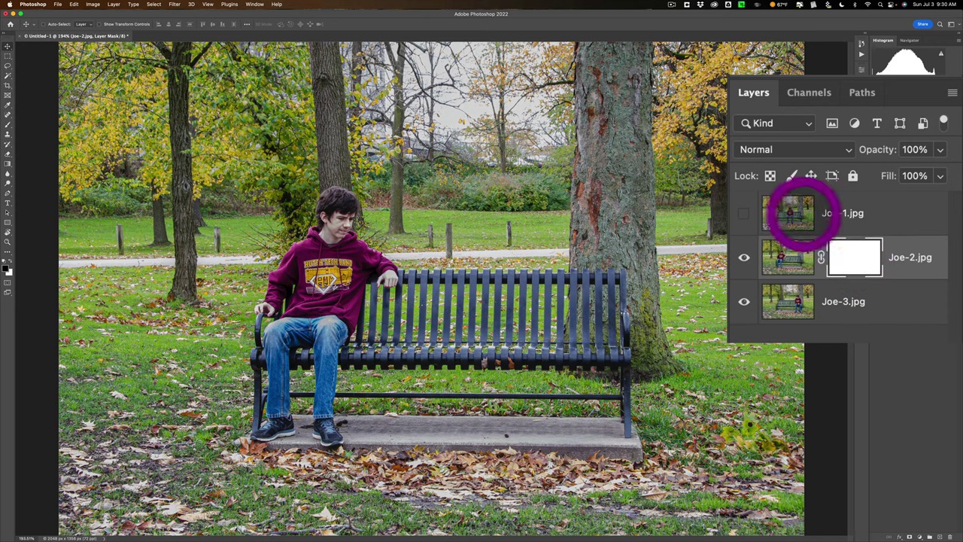
- Set up a 50% hardness Brush, adjusting its size to about 200 px with the bracket keys
{"action": "key", "text": "b"}
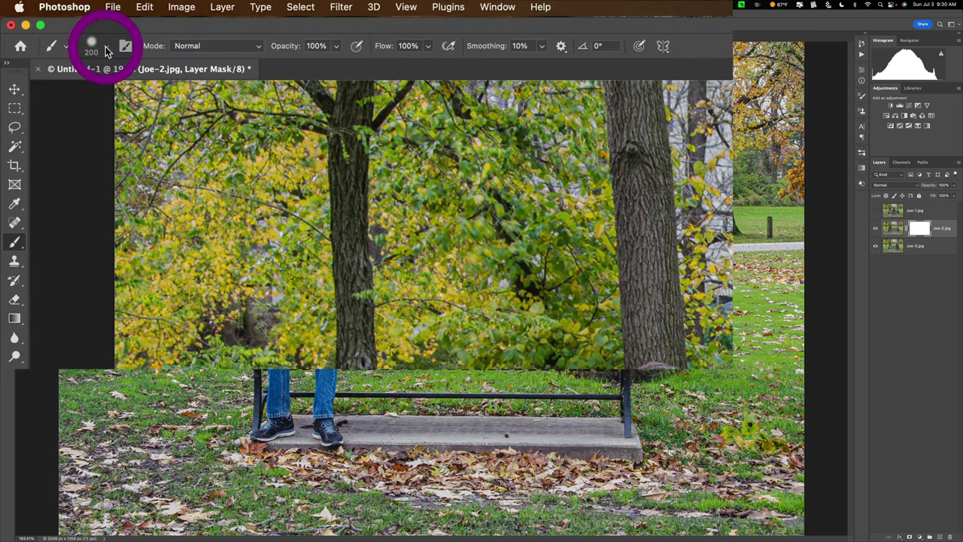
{"action": "left_click", "coordinate": [107, 48]}
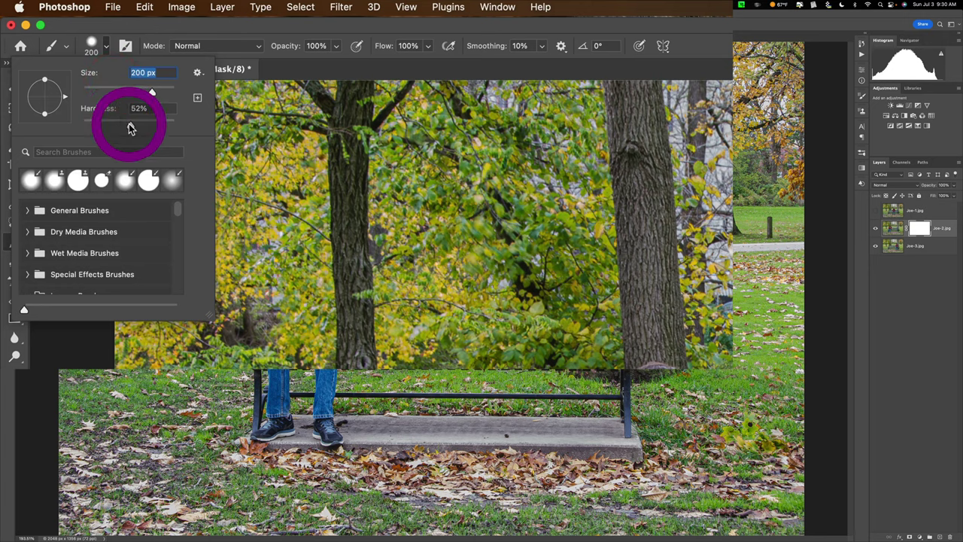
{"action": "left_click", "coordinate": [129, 124]}
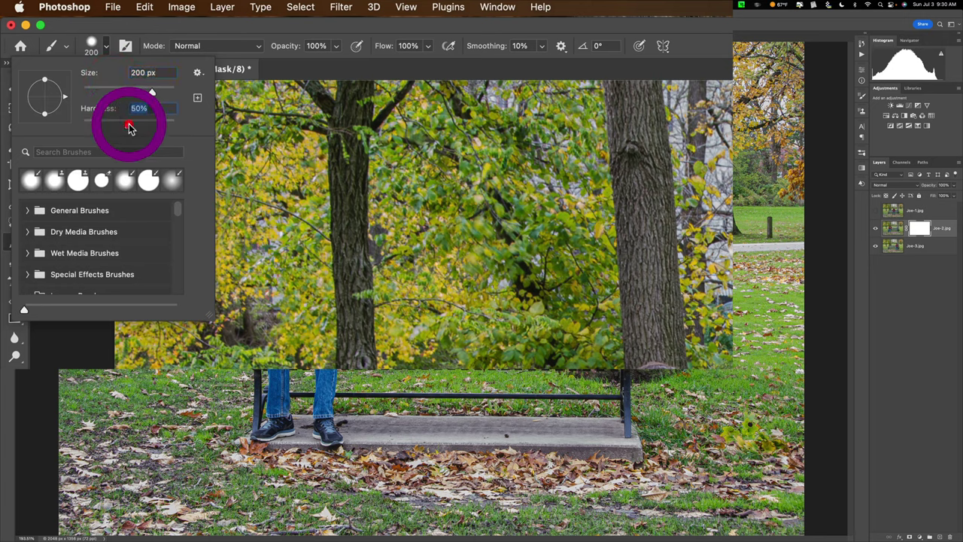
{"action": "left_click", "coordinate": [103, 49]}
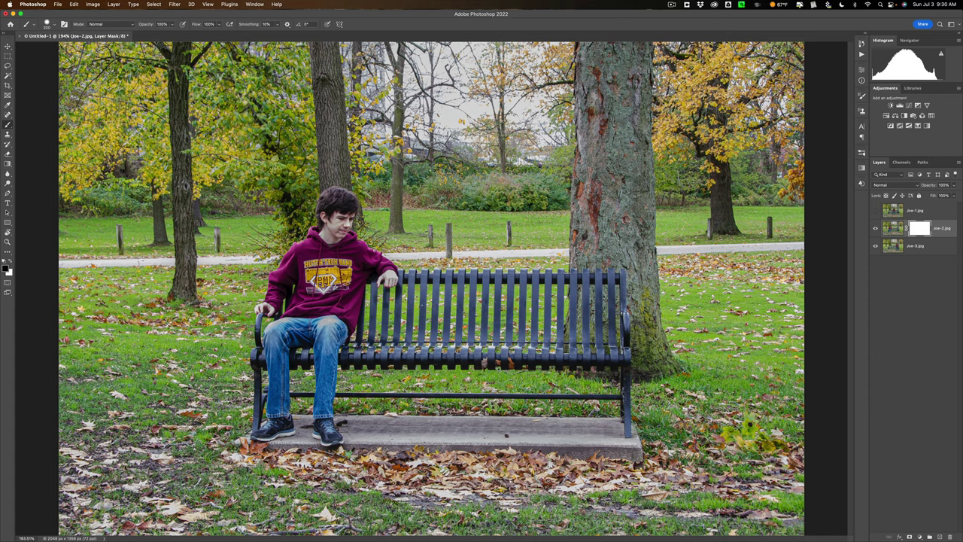
{"action": "key", "text": "bracketleft"}
{"action": "key", "text": "bracketright"}
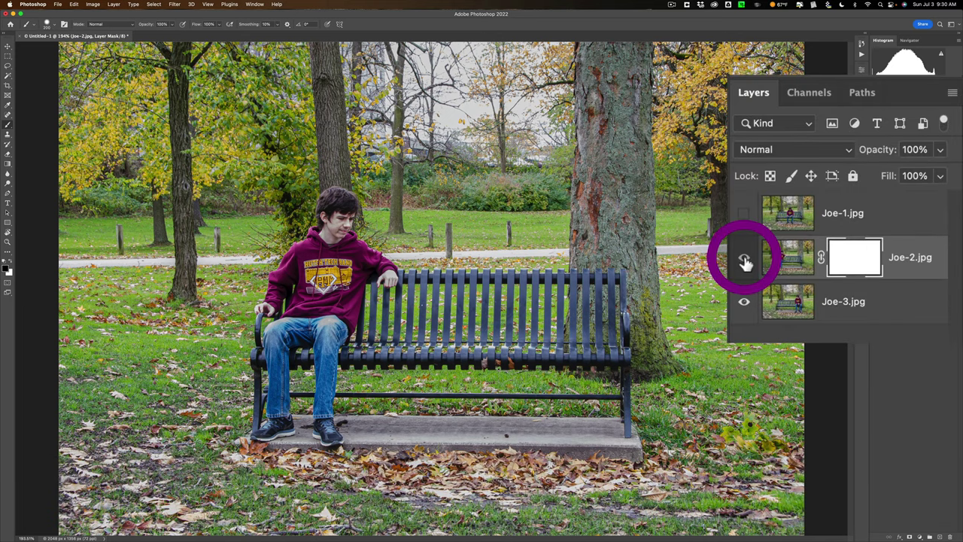
- Compare Joe-2 with the layer below, then make Joe-2's layer mask the painting target
{"action": "left_click", "coordinate": [744, 260]}
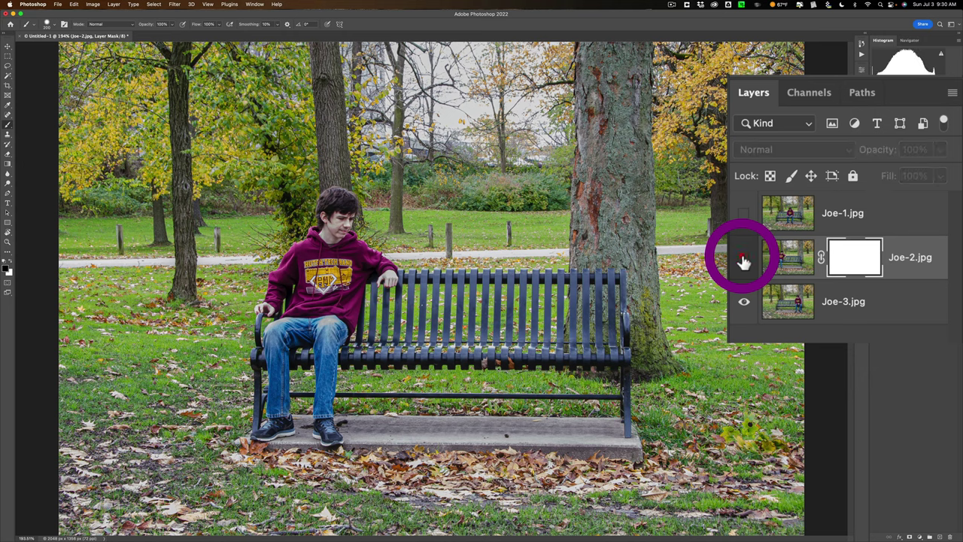
{"action": "left_click", "coordinate": [744, 258]}
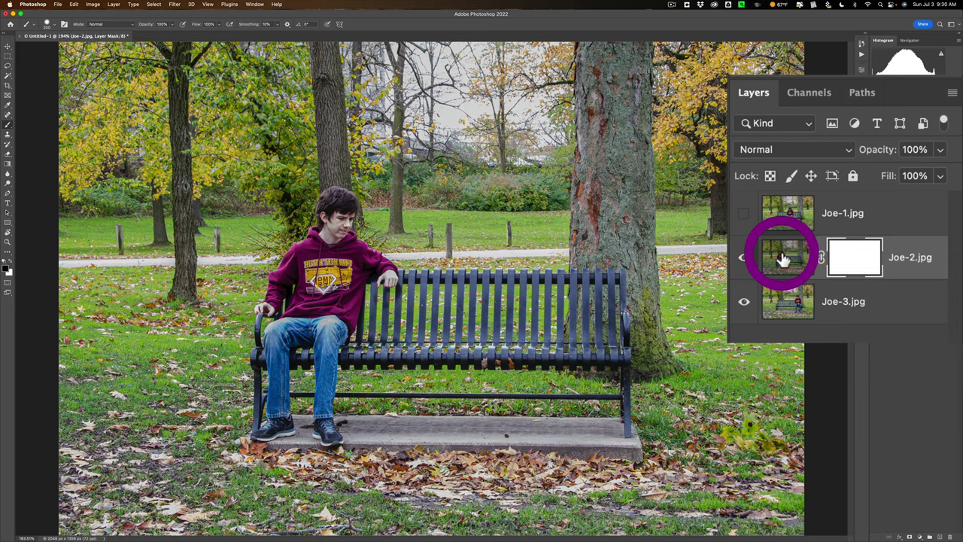
{"action": "left_click", "coordinate": [782, 259]}
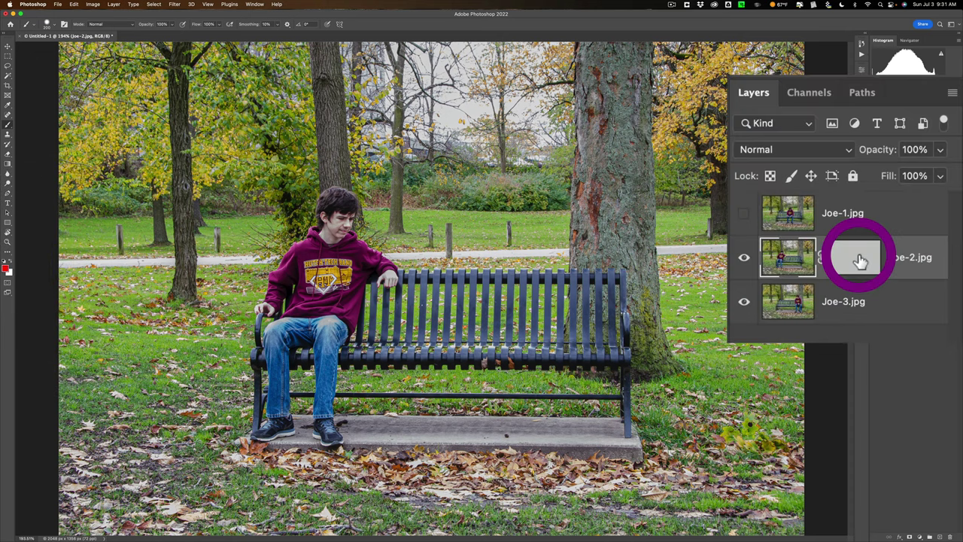
{"action": "left_click", "coordinate": [860, 259]}
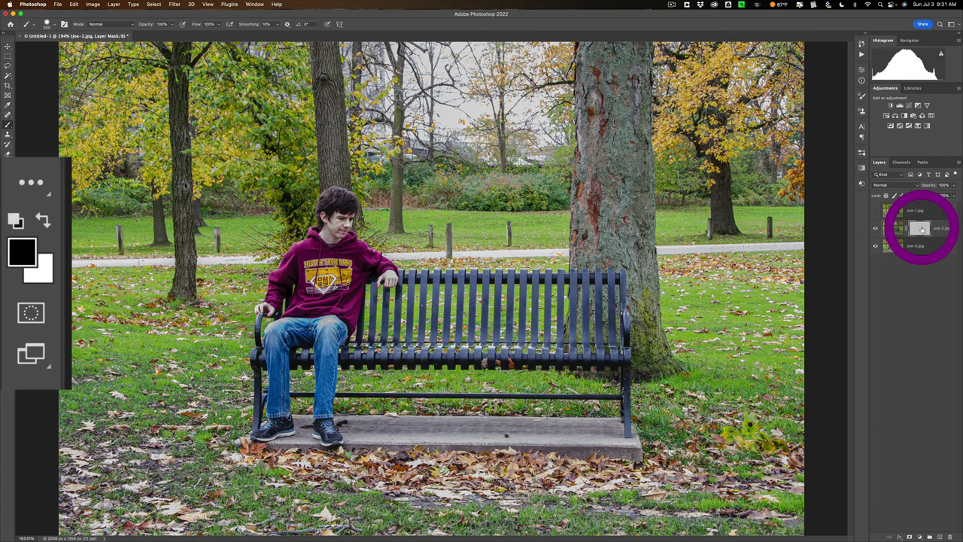
- Paint black on Joe-2's mask to reveal the right-end boy's head, shoulders, legs and hands
{"action": "key", "text": "x"}
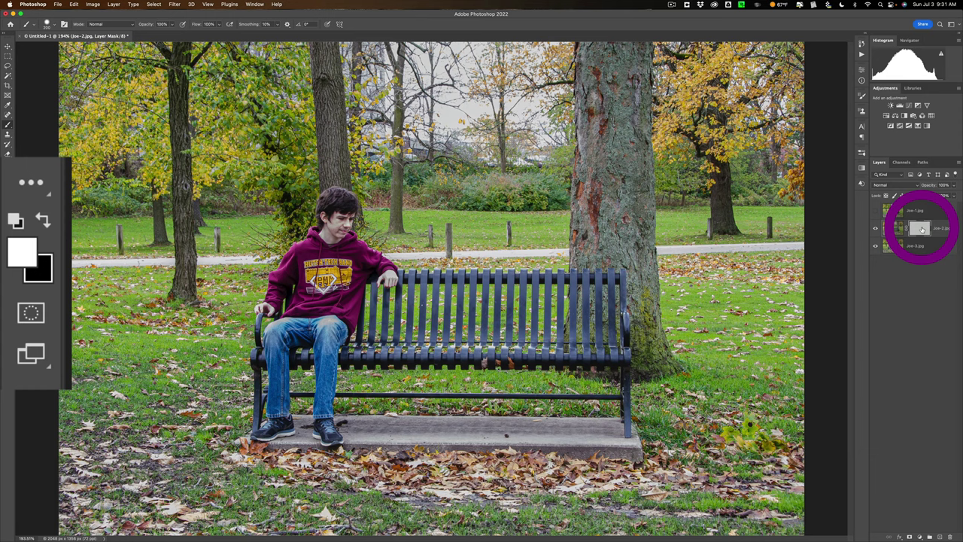
{"action": "key", "text": "x"}
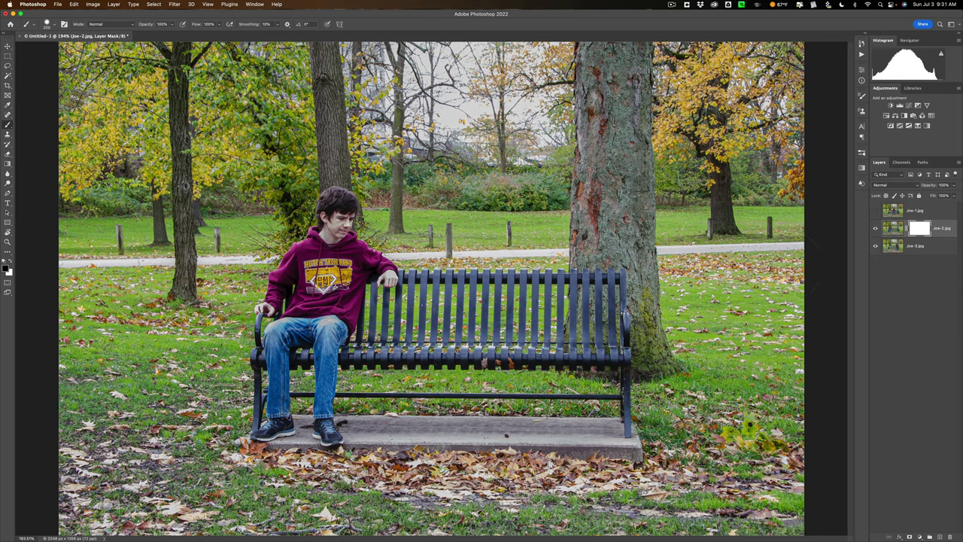
{"action": "mouse_move", "coordinate": [561, 200]}
{"action": "left_mouse_down"}
{"action": "mouse_move", "coordinate": [594, 241]}
{"action": "mouse_move", "coordinate": [579, 252]}
{"action": "mouse_move", "coordinate": [553, 215]}
{"action": "mouse_move", "coordinate": [565, 260]}
{"action": "mouse_move", "coordinate": [602, 316]}
{"action": "mouse_move", "coordinate": [611, 422]}
{"action": "mouse_move", "coordinate": [605, 441]}
{"action": "mouse_move", "coordinate": [591, 429]}
{"action": "mouse_move", "coordinate": [575, 436]}
{"action": "mouse_move", "coordinate": [553, 383]}
{"action": "mouse_move", "coordinate": [538, 447]}
{"action": "left_mouse_up"}
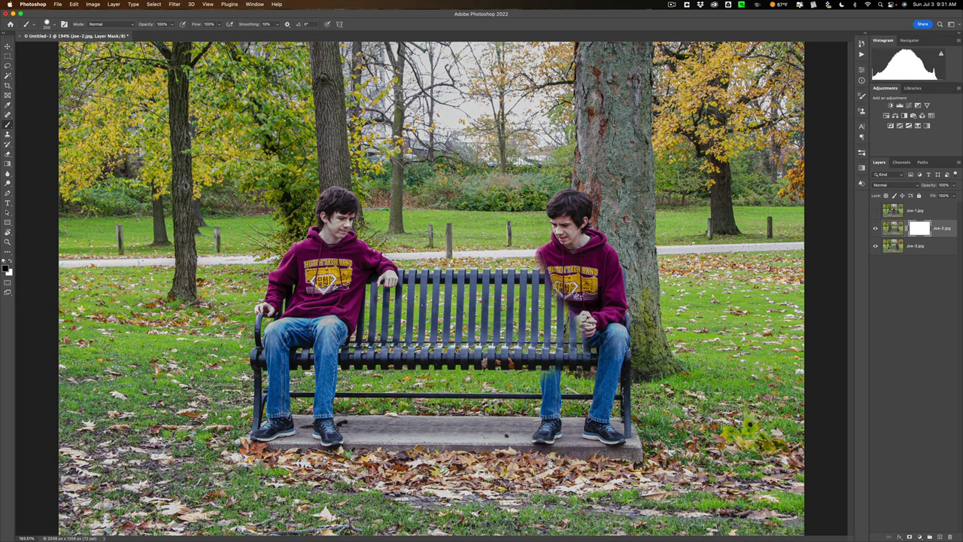
{"action": "mouse_move", "coordinate": [555, 380]}
{"action": "left_mouse_down"}
{"action": "mouse_move", "coordinate": [560, 331]}
{"action": "mouse_move", "coordinate": [535, 254]}
{"action": "left_mouse_up"}
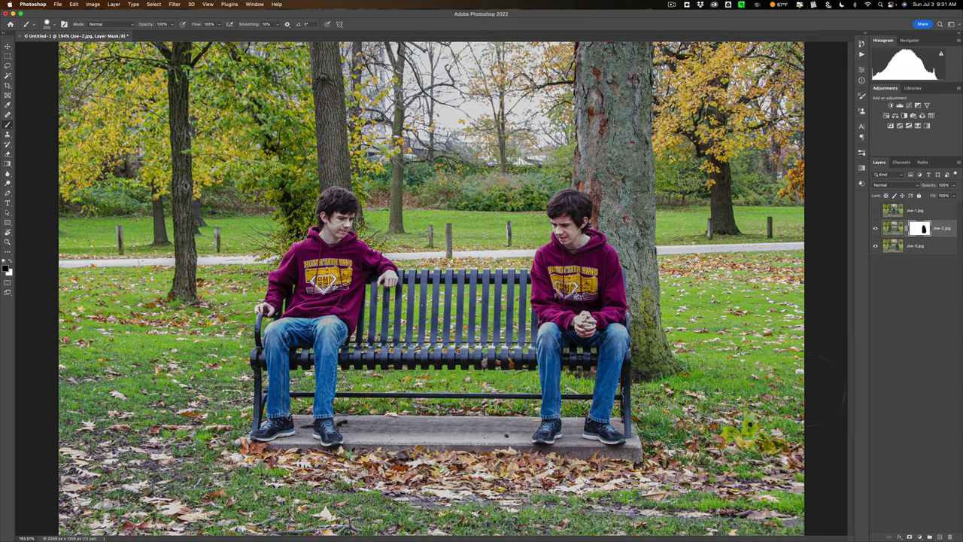
- Show and select Joe-1.jpg, then add a reveal-all layer mask to it
{"action": "left_click", "coordinate": [843, 213]}
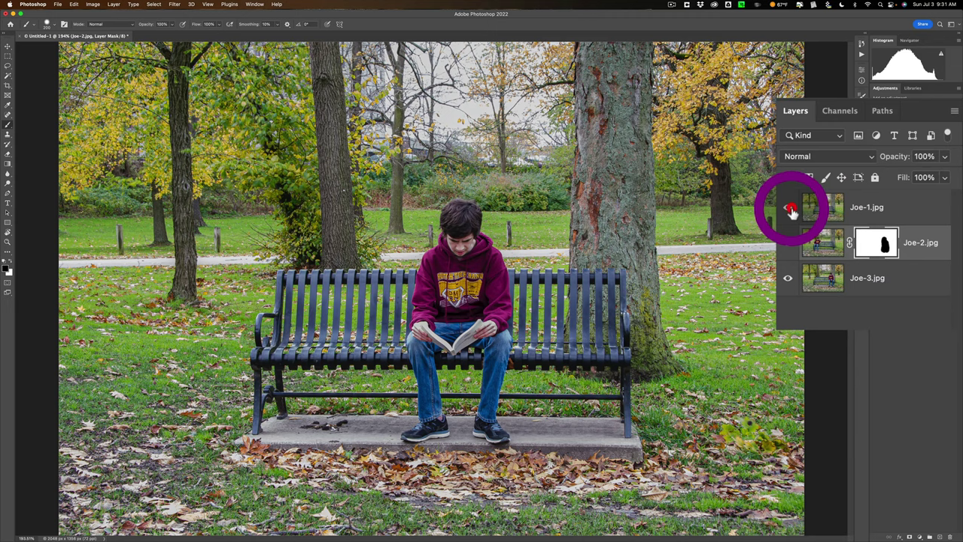
{"action": "left_click", "coordinate": [892, 205]}
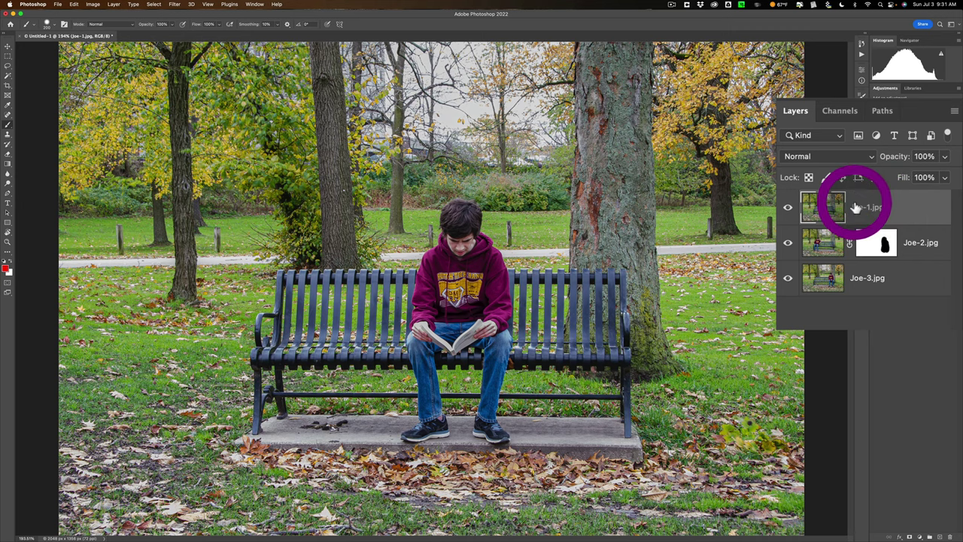
{"action": "left_click", "coordinate": [786, 212]}
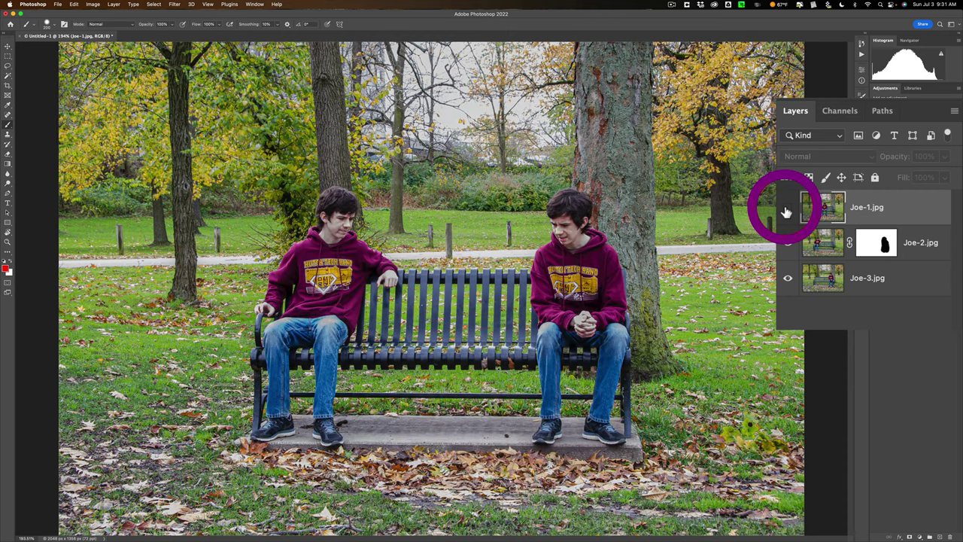
{"action": "left_click", "coordinate": [786, 212]}
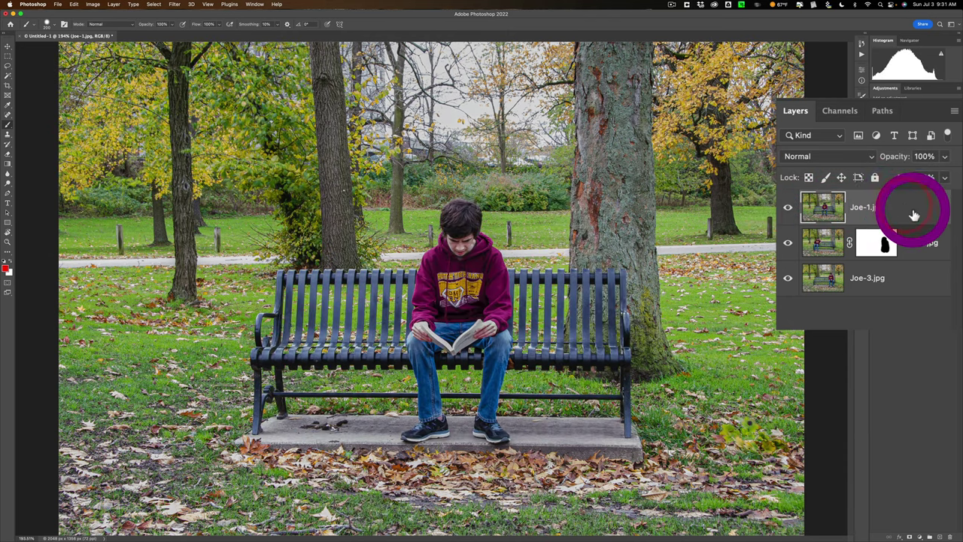
{"action": "left_click_drag", "start_coordinate": [912, 211], "coordinate": [915, 216]}
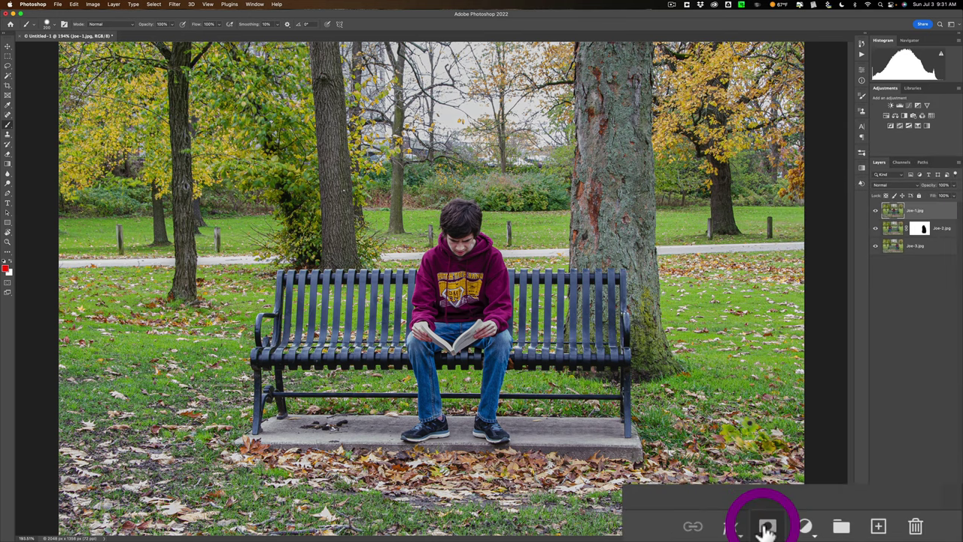
{"action": "left_click", "coordinate": [766, 531]}
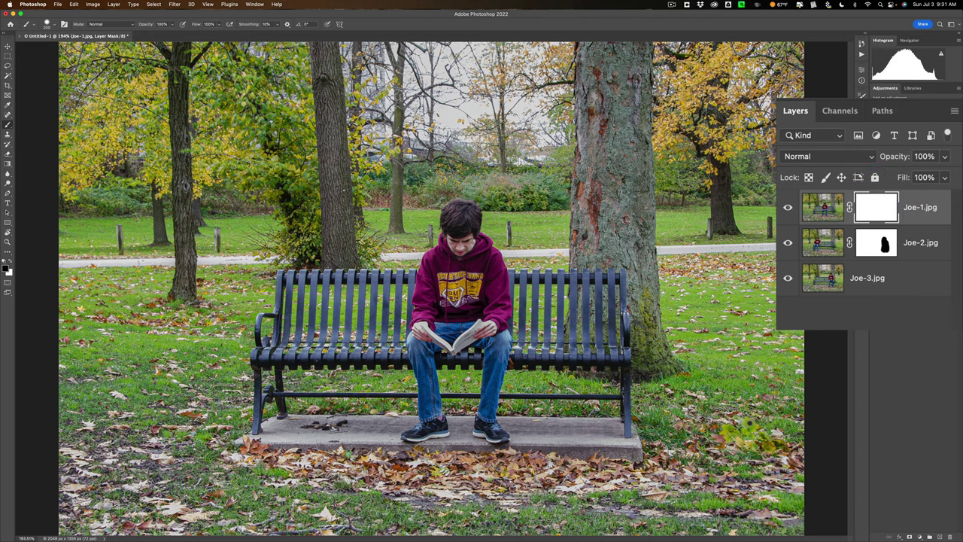
- Paint black on Joe-1's mask over the right boy by the tree and the left-end boy
{"action": "mouse_move", "coordinate": [572, 218]}
{"action": "left_mouse_down"}
{"action": "mouse_move", "coordinate": [594, 264]}
{"action": "mouse_move", "coordinate": [572, 286]}
{"action": "mouse_move", "coordinate": [550, 210]}
{"action": "mouse_move", "coordinate": [557, 293]}
{"action": "mouse_move", "coordinate": [602, 293]}
{"action": "mouse_move", "coordinate": [602, 436]}
{"action": "left_mouse_up"}
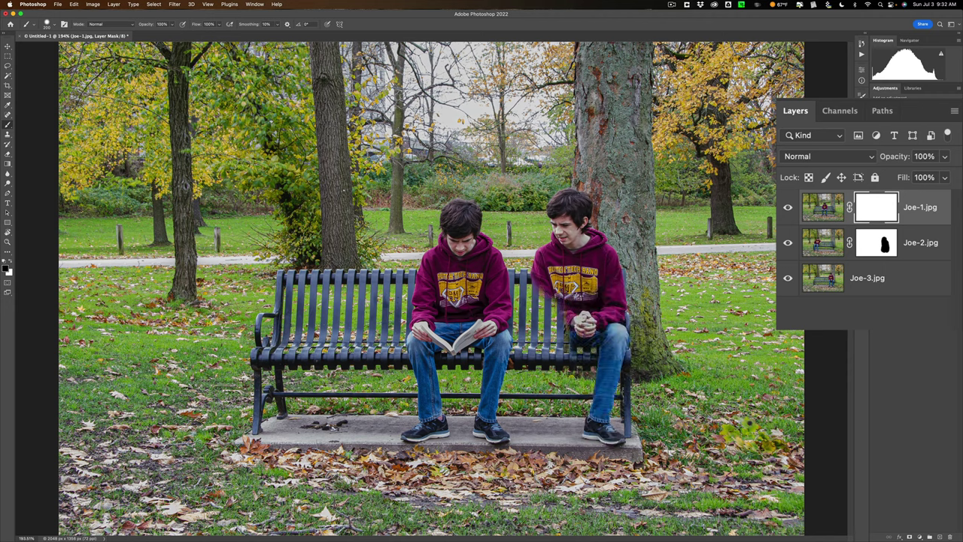
{"action": "left_click_drag", "start_coordinate": [561, 354], "coordinate": [541, 444]}
{"action": "mouse_move", "coordinate": [553, 376]}
{"action": "left_mouse_down"}
{"action": "mouse_move", "coordinate": [538, 293]}
{"action": "mouse_move", "coordinate": [584, 207]}
{"action": "mouse_move", "coordinate": [579, 255]}
{"action": "mouse_move", "coordinate": [560, 248]}
{"action": "mouse_move", "coordinate": [579, 247]}
{"action": "left_mouse_up"}
{"action": "mouse_move", "coordinate": [316, 200]}
{"action": "left_mouse_down"}
{"action": "mouse_move", "coordinate": [301, 271]}
{"action": "mouse_move", "coordinate": [335, 255]}
{"action": "mouse_move", "coordinate": [348, 218]}
{"action": "mouse_move", "coordinate": [286, 346]}
{"action": "mouse_move", "coordinate": [275, 435]}
{"action": "mouse_move", "coordinate": [322, 369]}
{"action": "mouse_move", "coordinate": [334, 440]}
{"action": "mouse_move", "coordinate": [348, 305]}
{"action": "mouse_move", "coordinate": [363, 272]}
{"action": "mouse_move", "coordinate": [387, 269]}
{"action": "mouse_move", "coordinate": [392, 289]}
{"action": "mouse_move", "coordinate": [353, 255]}
{"action": "left_mouse_up"}
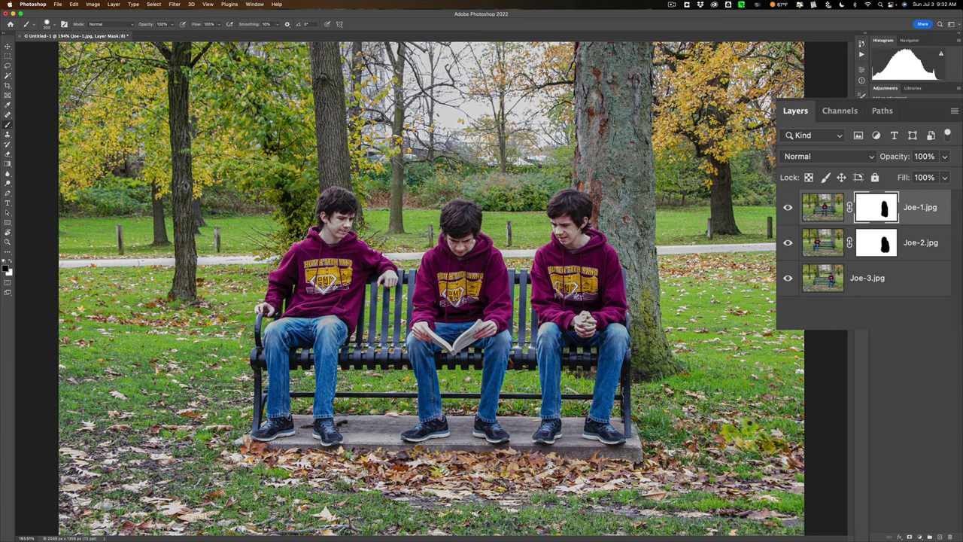
- Mask out the middle boy's head, then paint it back in with white on Joe-1's mask
{"action": "left_click_drag", "start_coordinate": [461, 207], "coordinate": [460, 256]}
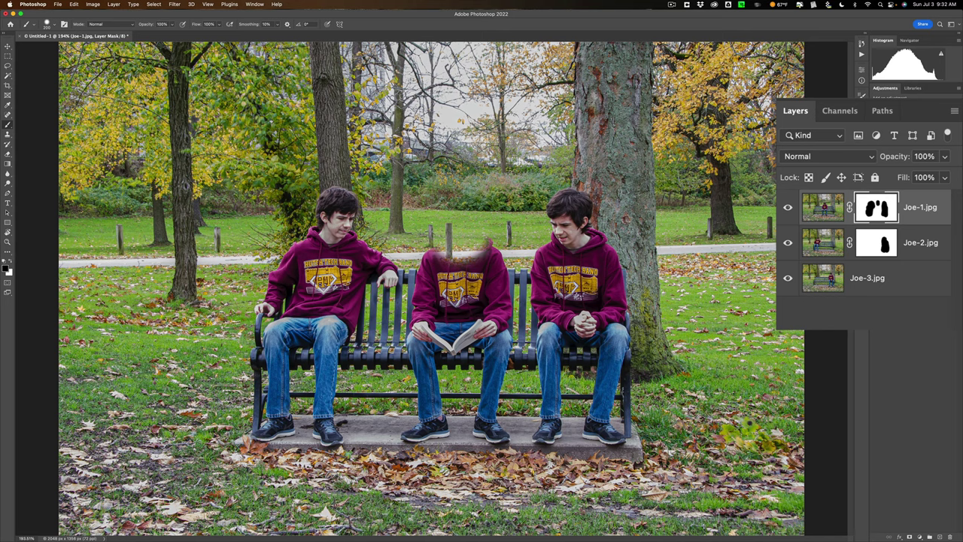
{"action": "key", "text": "x"}
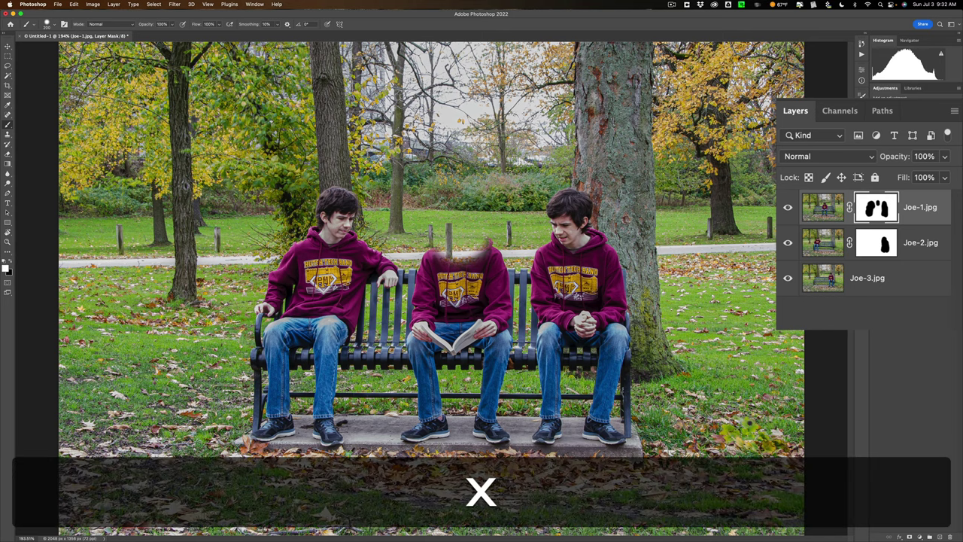
{"action": "mouse_move", "coordinate": [460, 205]}
{"action": "left_mouse_down"}
{"action": "mouse_move", "coordinate": [452, 235]}
{"action": "mouse_move", "coordinate": [486, 260]}
{"action": "left_mouse_up"}
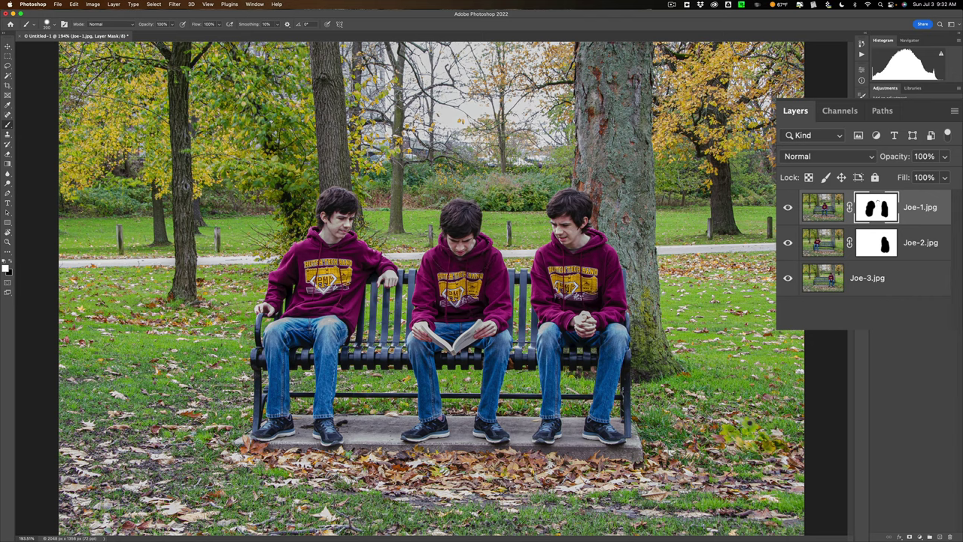
{"action": "left_click_drag", "start_coordinate": [877, 197], "coordinate": [911, 216]}
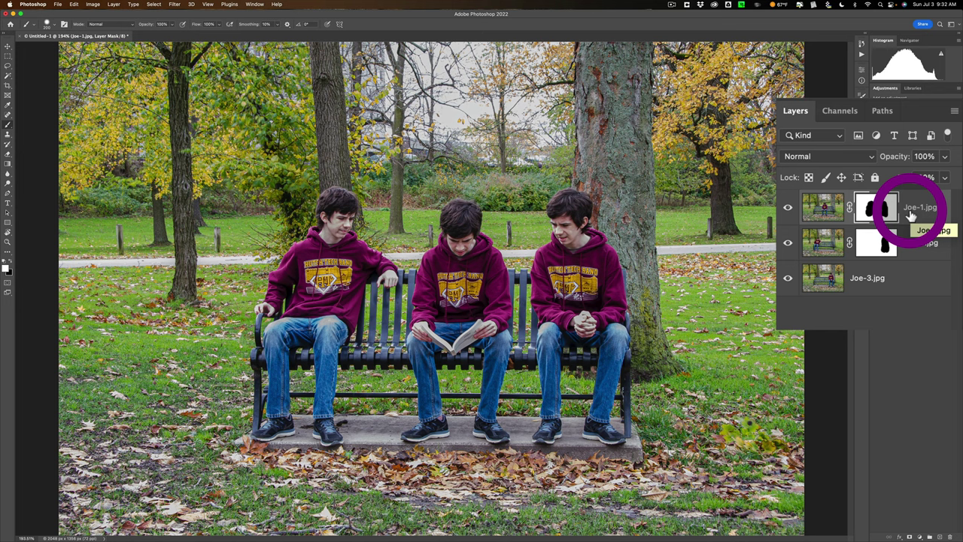
- Save the composite to this computer rather than the cloud, suppressing the cloud prompt
{"action": "left_click", "coordinate": [57, 5]}
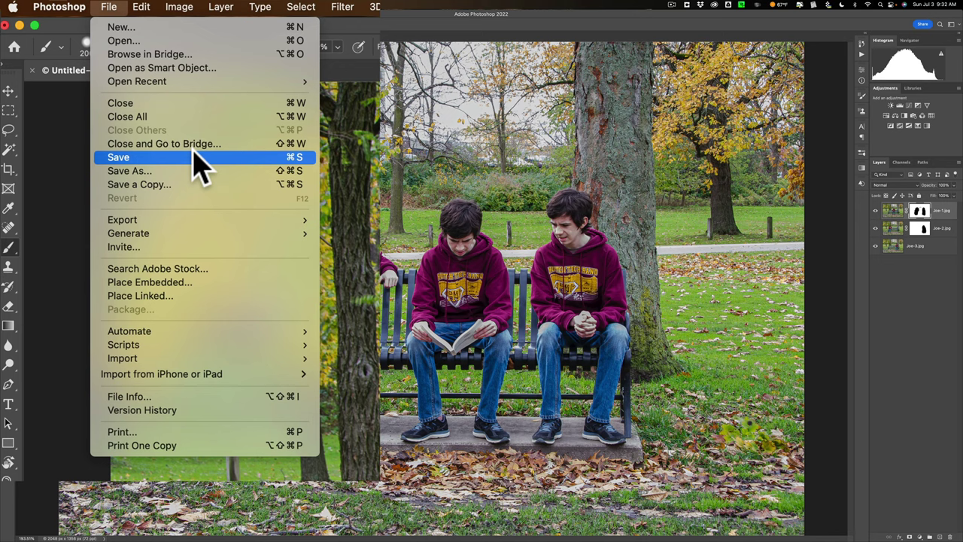
{"action": "left_click", "coordinate": [94, 79]}
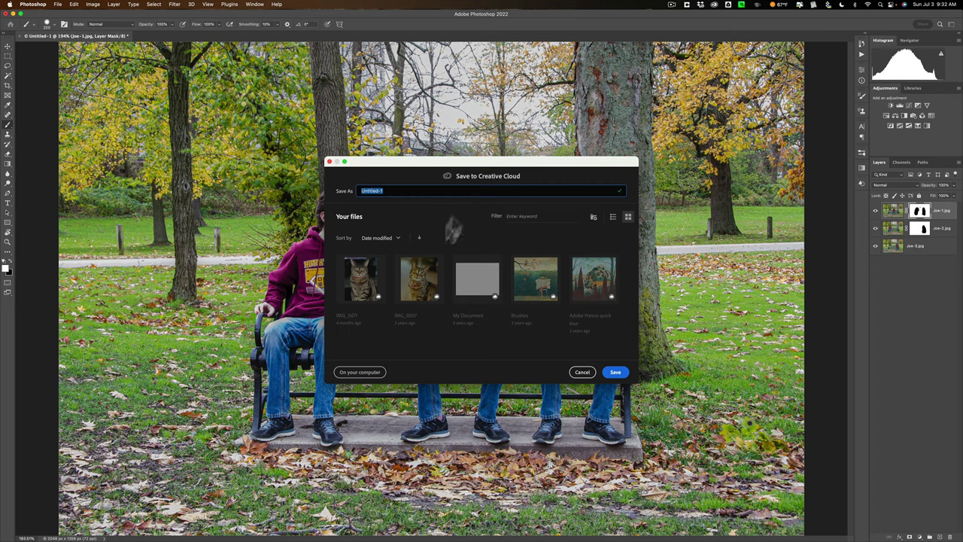
{"action": "left_click", "coordinate": [358, 372]}
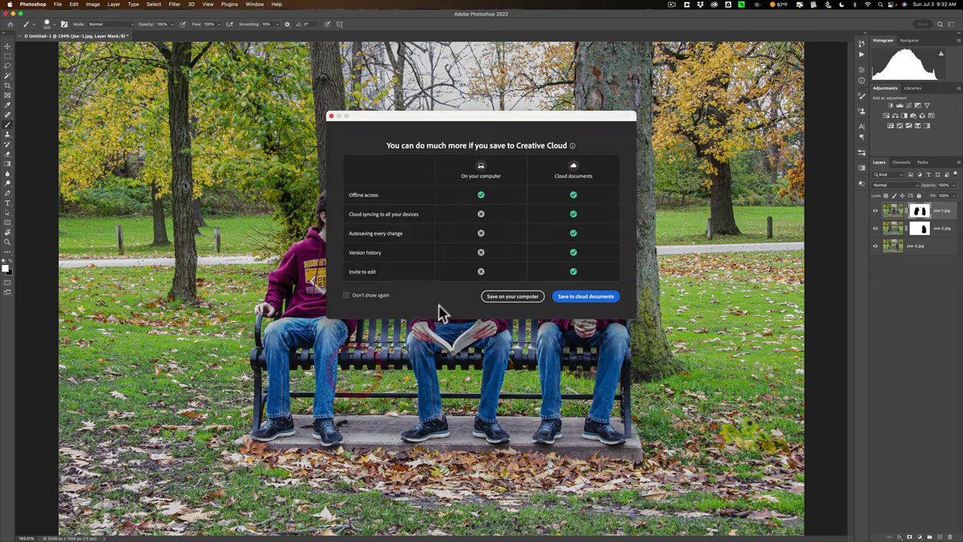
{"action": "left_click", "coordinate": [346, 295]}
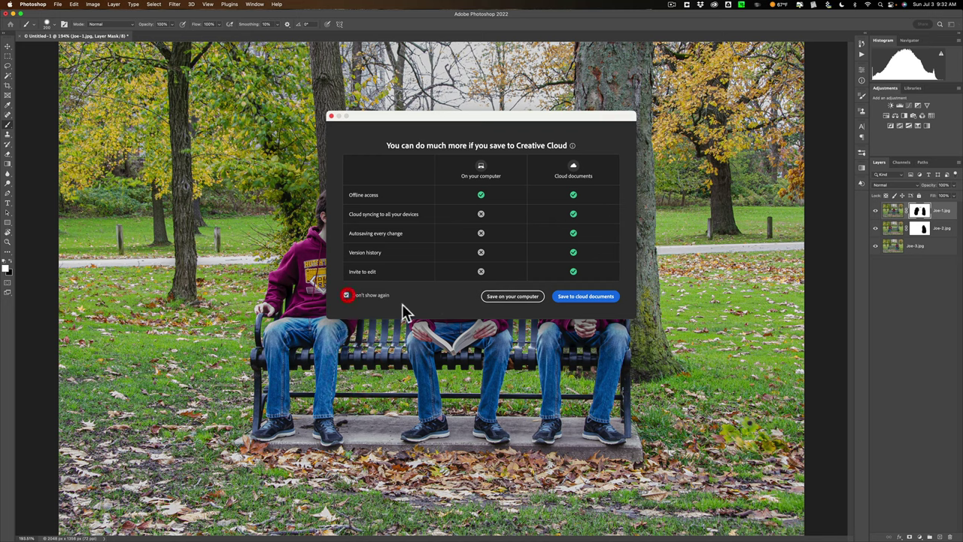
{"action": "left_click", "coordinate": [511, 296]}
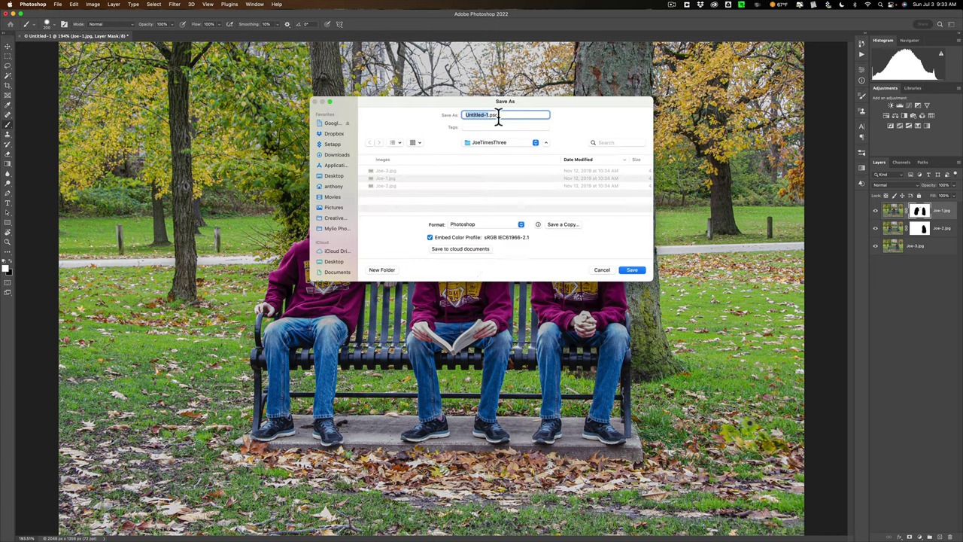
- Check the Format list and keep Photoshop format for Untitled-1.psd
{"action": "left_click", "coordinate": [522, 223]}
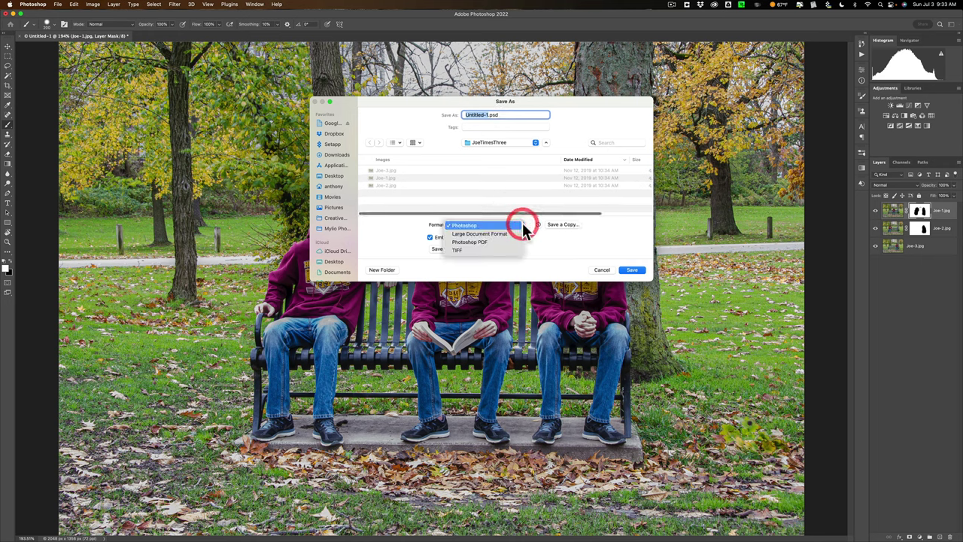
{"action": "left_click", "coordinate": [496, 194]}
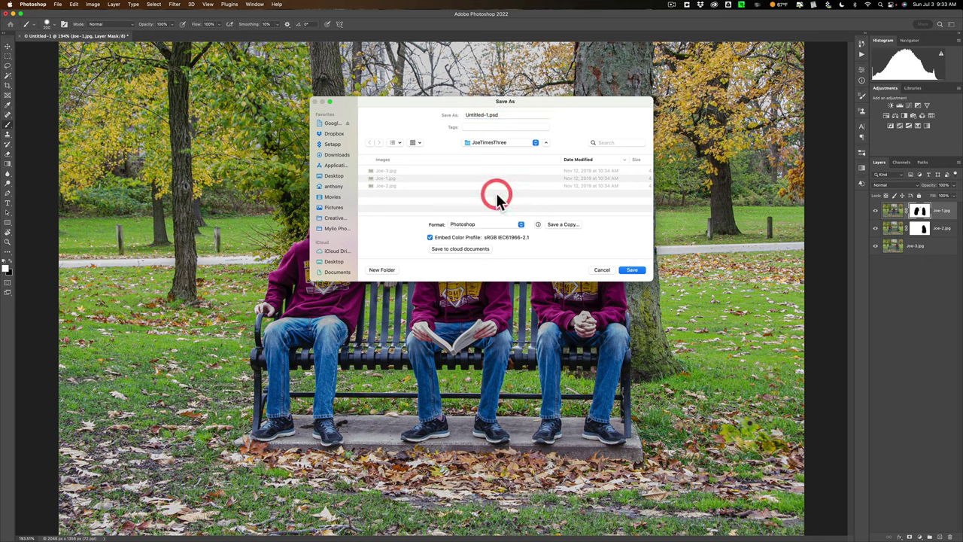
{"action": "left_click", "coordinate": [521, 225]}
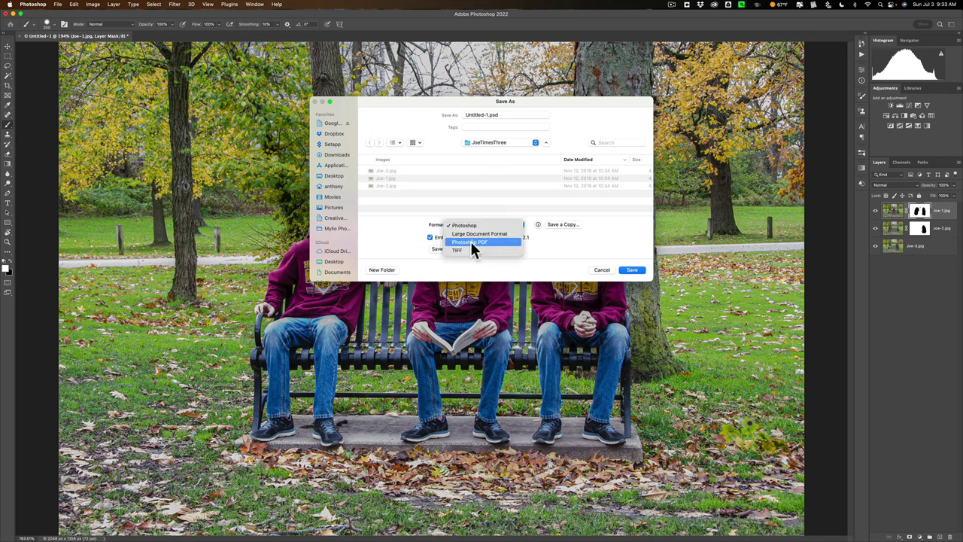
{"action": "left_click", "coordinate": [549, 246]}
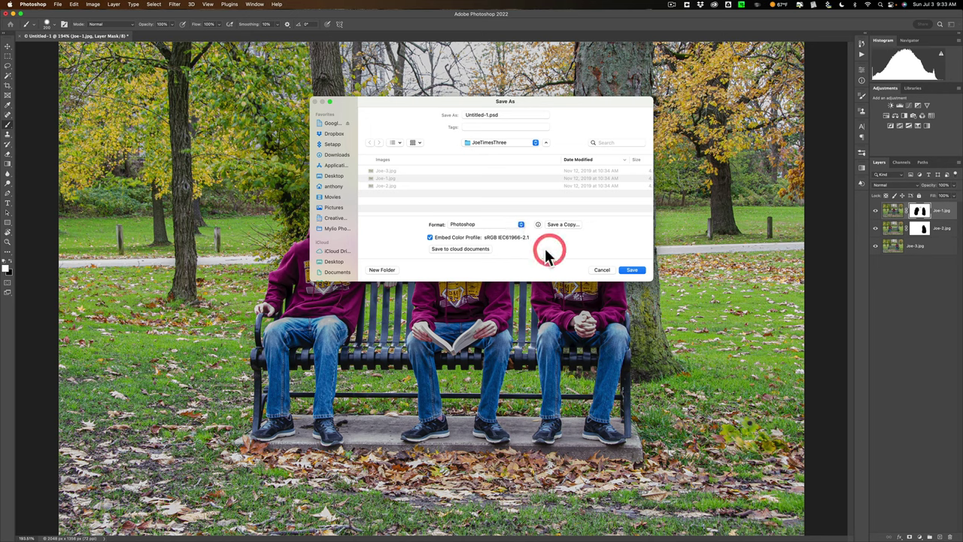
- Cancel the layered Save As and switch the Export As format from PNG to JPG
{"action": "left_click", "coordinate": [601, 270]}
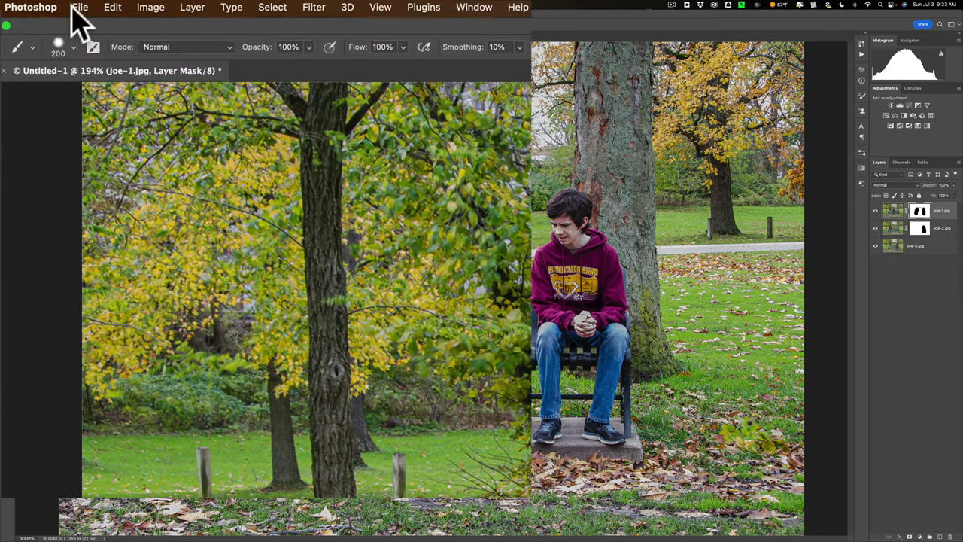
{"action": "left_click", "coordinate": [79, 9]}
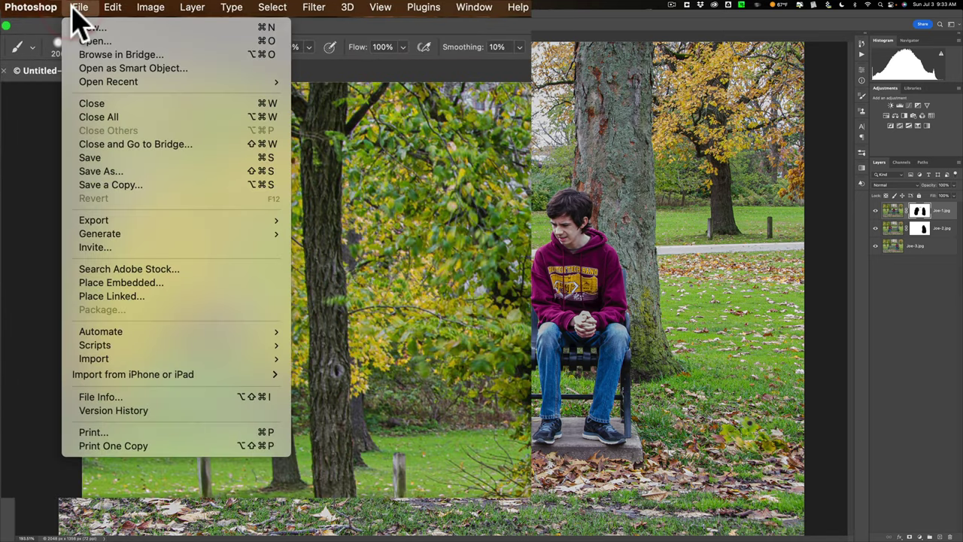
{"action": "mouse_move", "coordinate": [226, 233]}
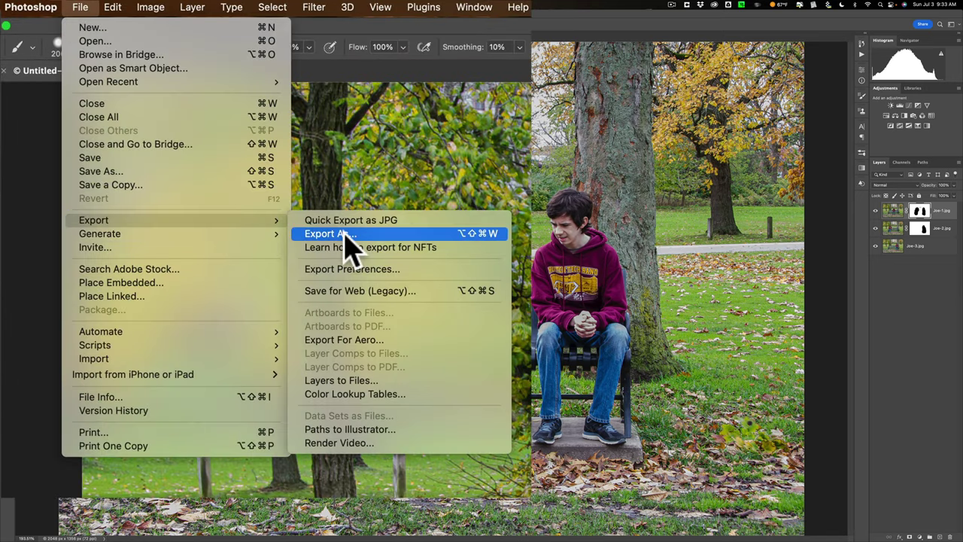
{"action": "left_click", "coordinate": [340, 238]}
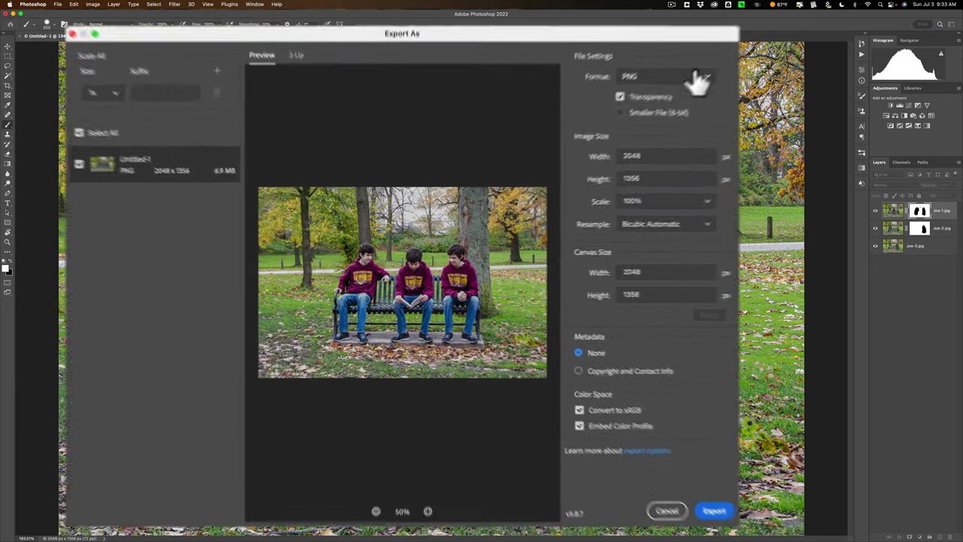
{"action": "left_click", "coordinate": [699, 70]}
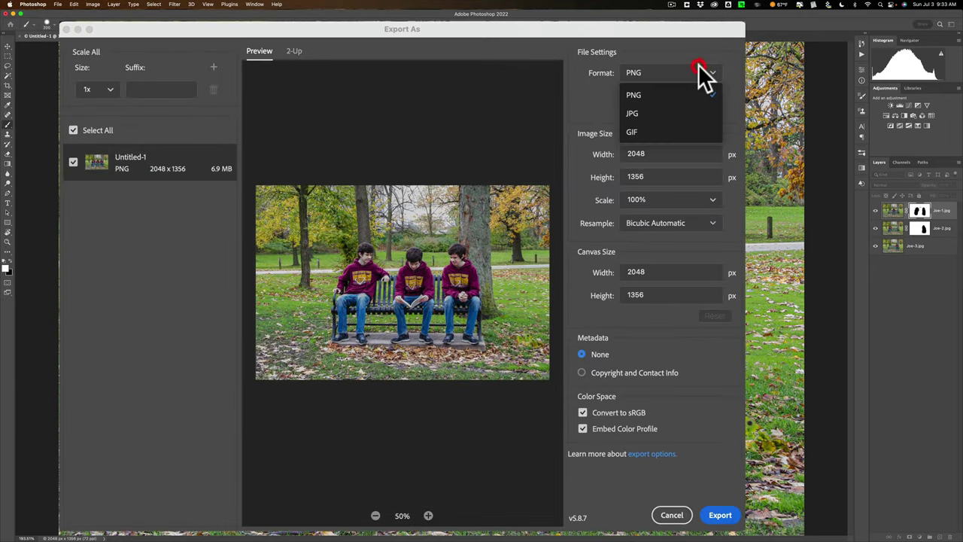
{"action": "left_click", "coordinate": [660, 109]}
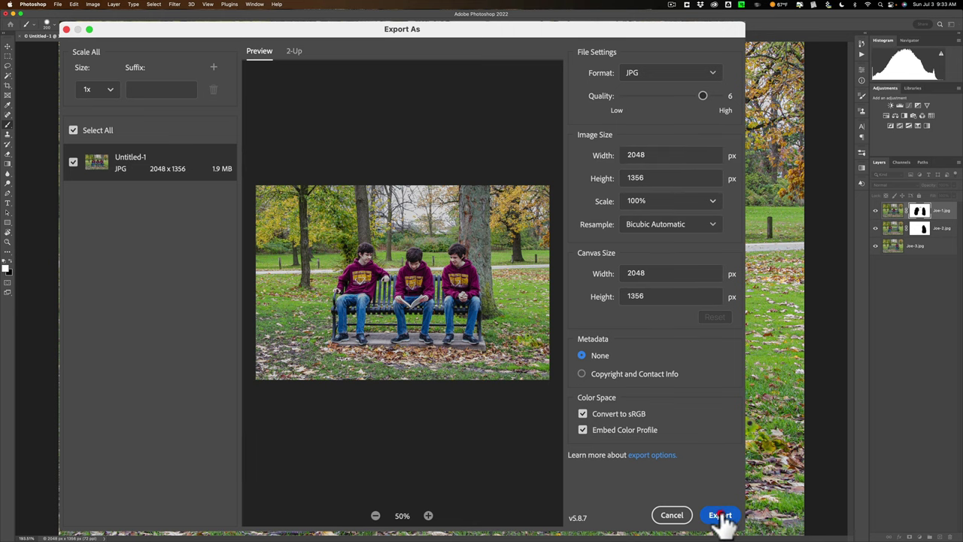
- Export the 2048 × 1356 JPG as Joe.jpg into the iCloud Desktop folder
{"action": "left_click", "coordinate": [721, 515]}
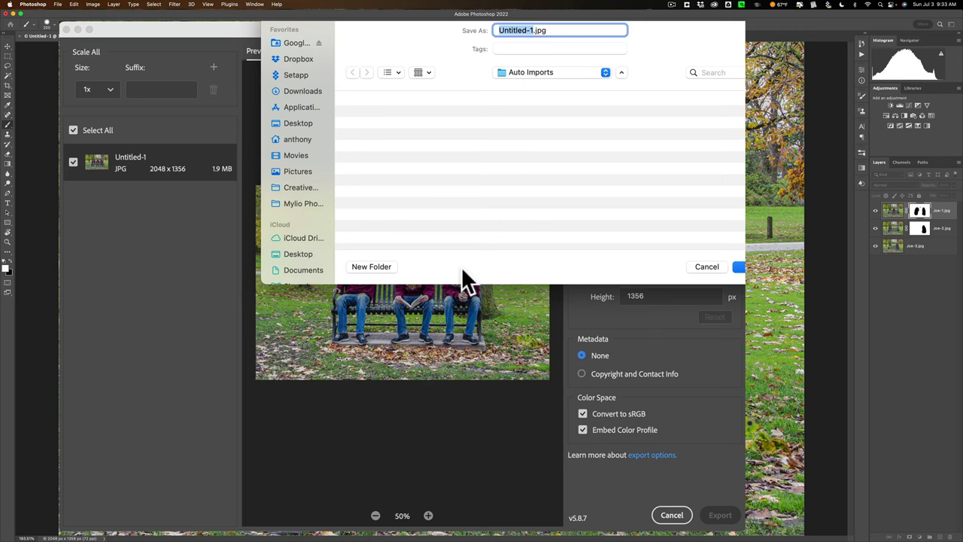
{"action": "type", "text": "Joe"}
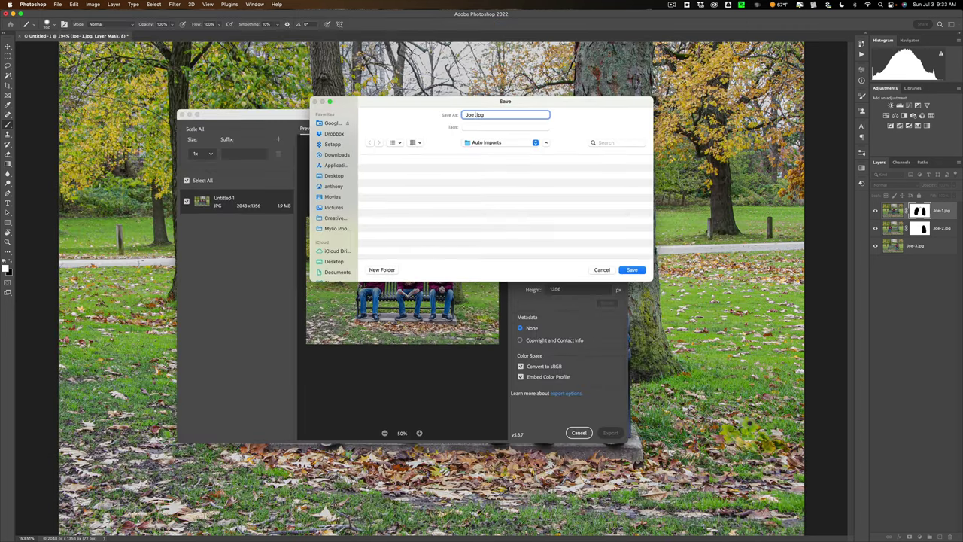
{"action": "key", "text": "BackSpace"}
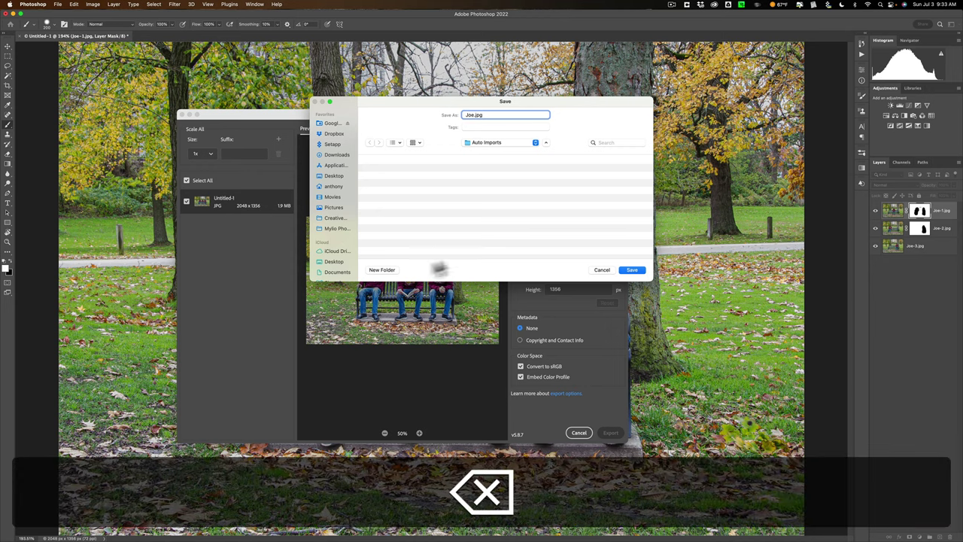
{"action": "left_click", "coordinate": [331, 263]}
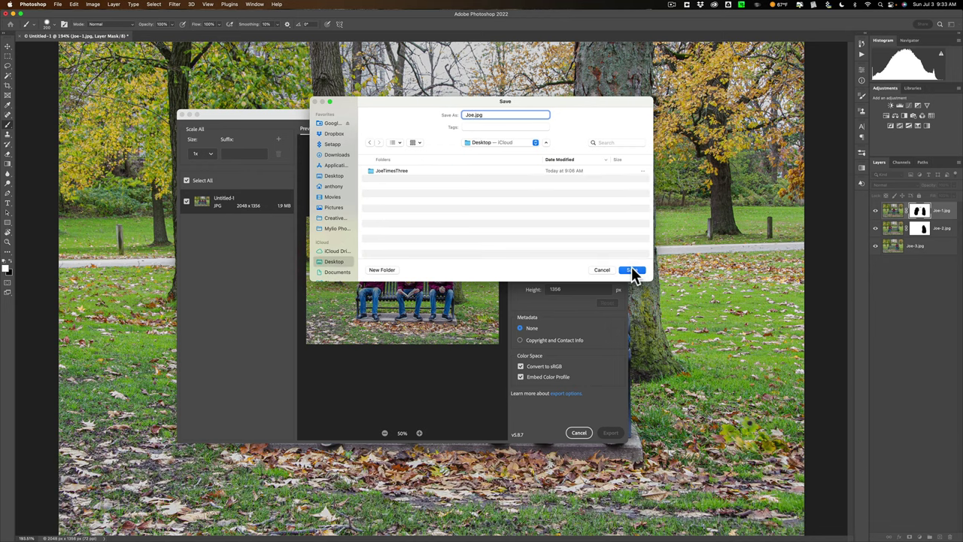
{"action": "left_click", "coordinate": [635, 271]}
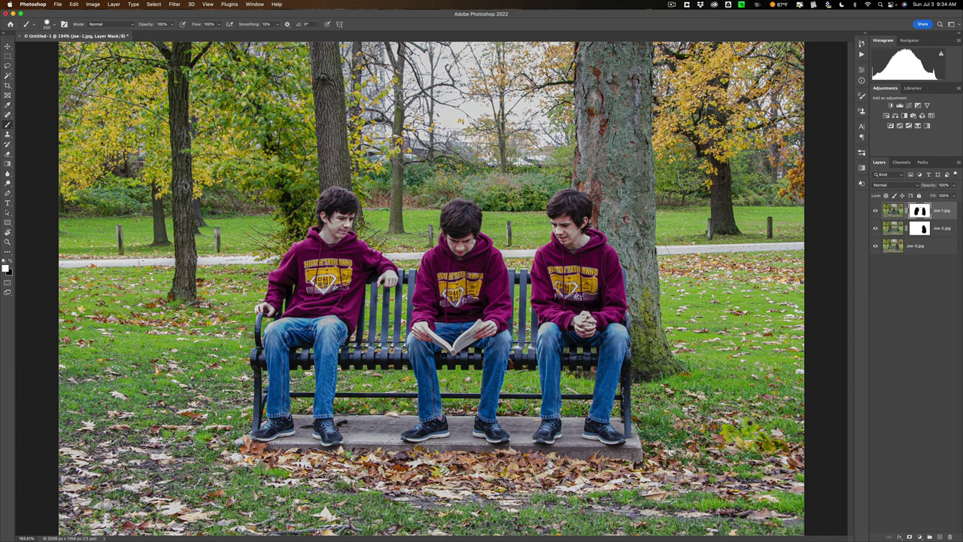